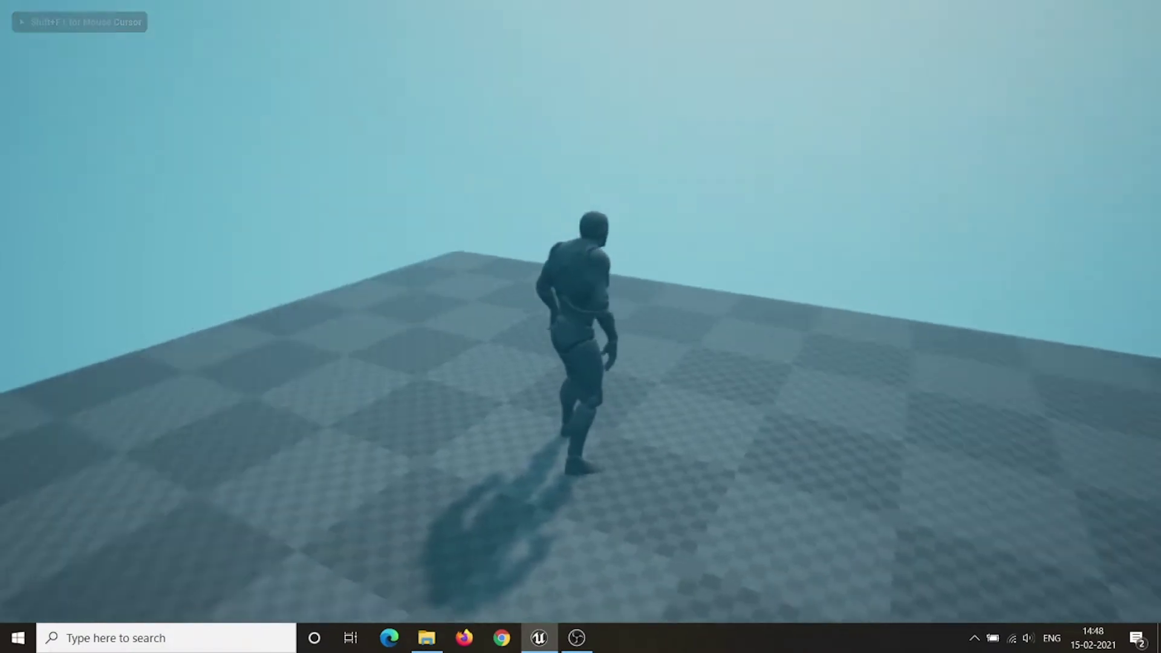
{"action": "key", "text": "w"}
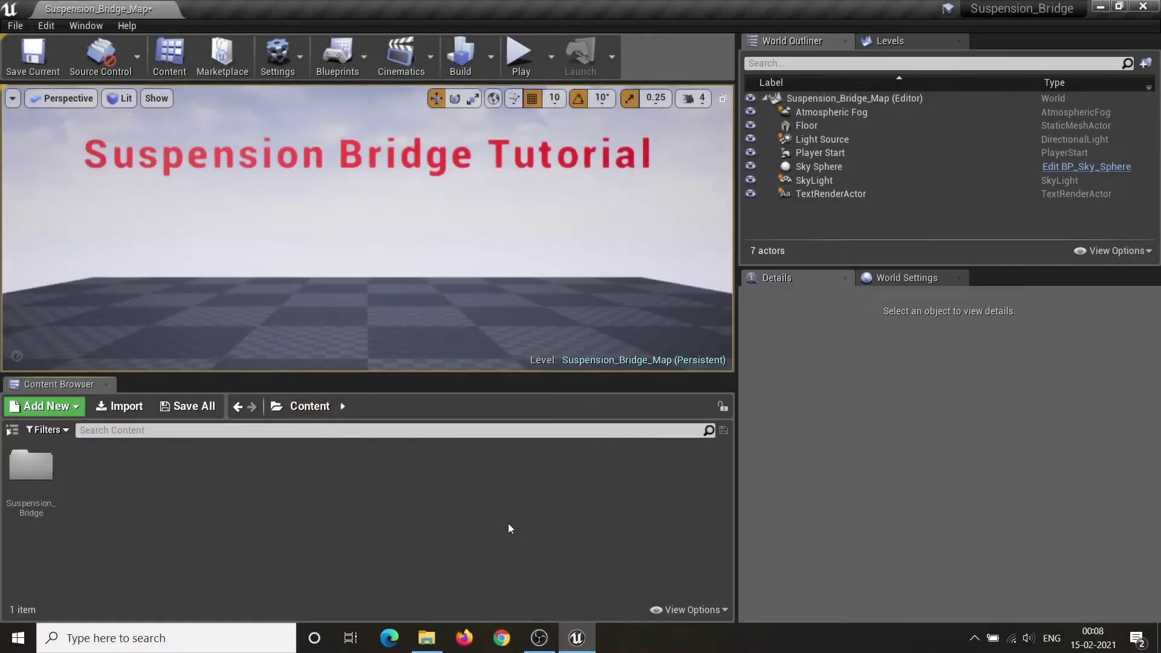
Place the BP_SuspensionBridge blueprint from the Suspension_Bridge Blueprints folder in the level, at the middle of the floor's edge
{"action": "double_click", "coordinate": [31, 466]}
{"action": "double_click", "coordinate": [35, 467]}
{"action": "left_click_drag", "start_coordinate": [39, 471], "coordinate": [369, 282]}
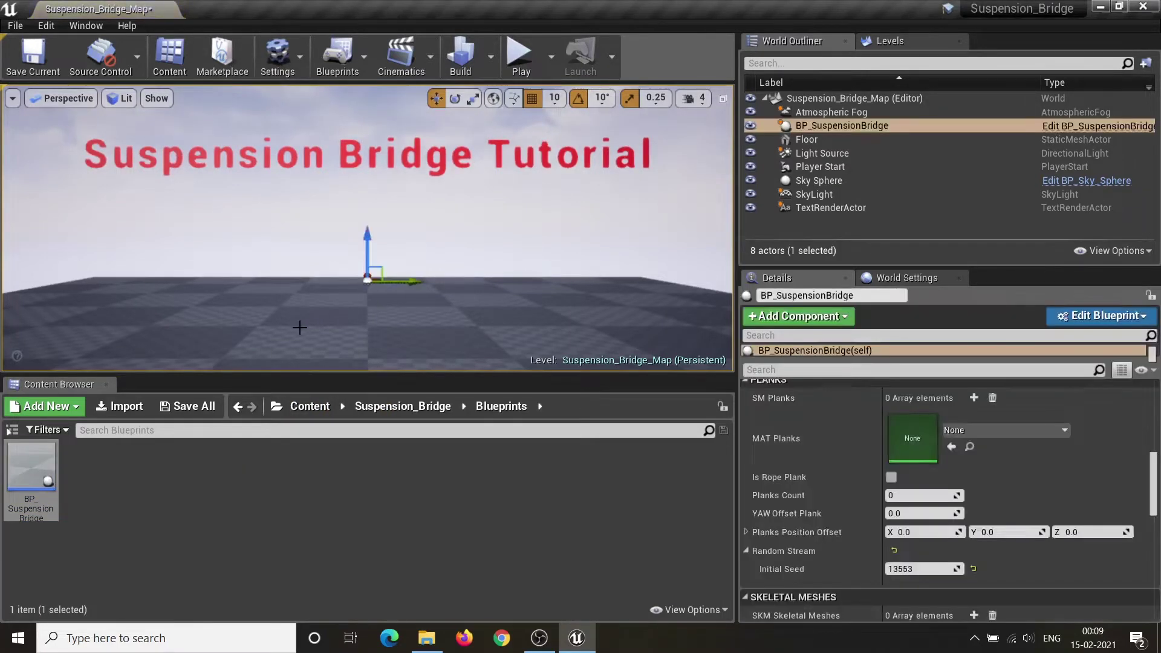
Set the suspension bridge's Planks Count to 30
{"action": "right_click_drag", "start_coordinate": [298, 326], "coordinate": [424, 366]}
{"action": "key", "text": "a"}
{"action": "key", "text": "w"}
{"action": "key", "text": "s"}
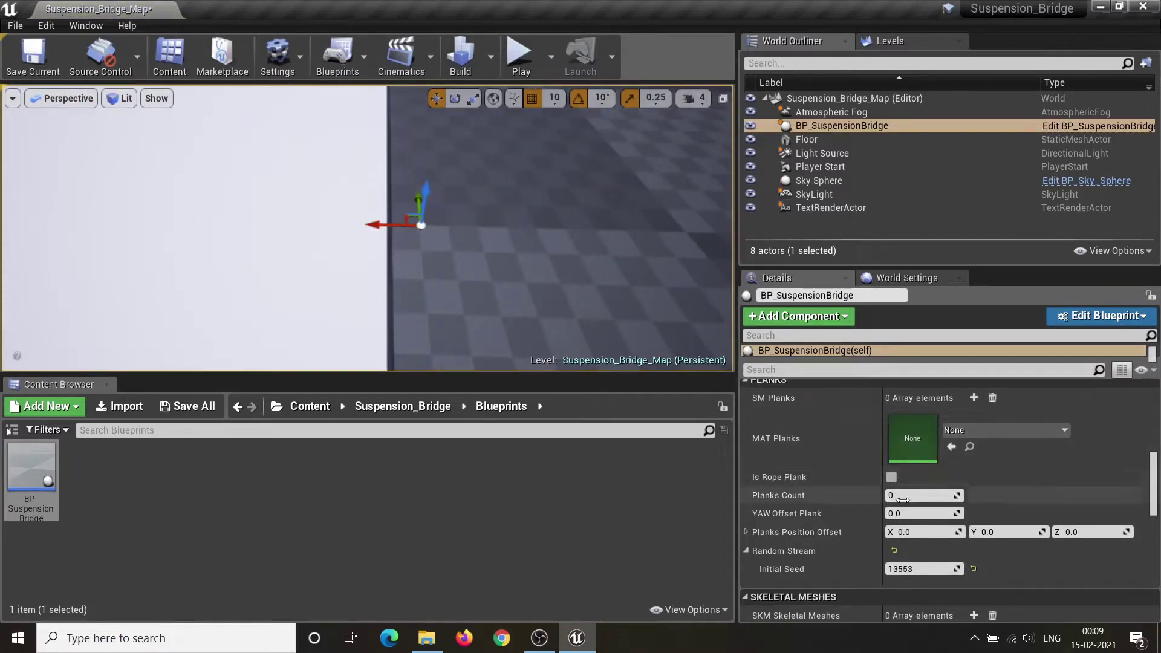
{"action": "left_click", "coordinate": [922, 498]}
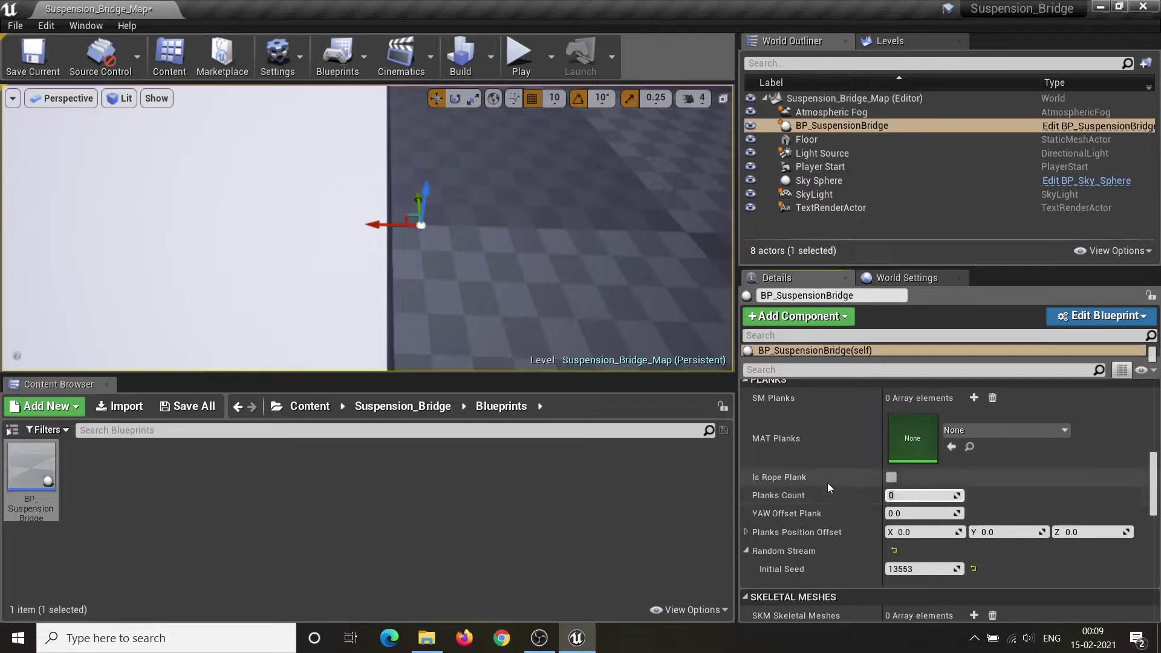
{"action": "scroll", "coordinate": [828, 482], "scroll_direction": "up", "scroll_amount": 1}
{"action": "type", "text": "30"}
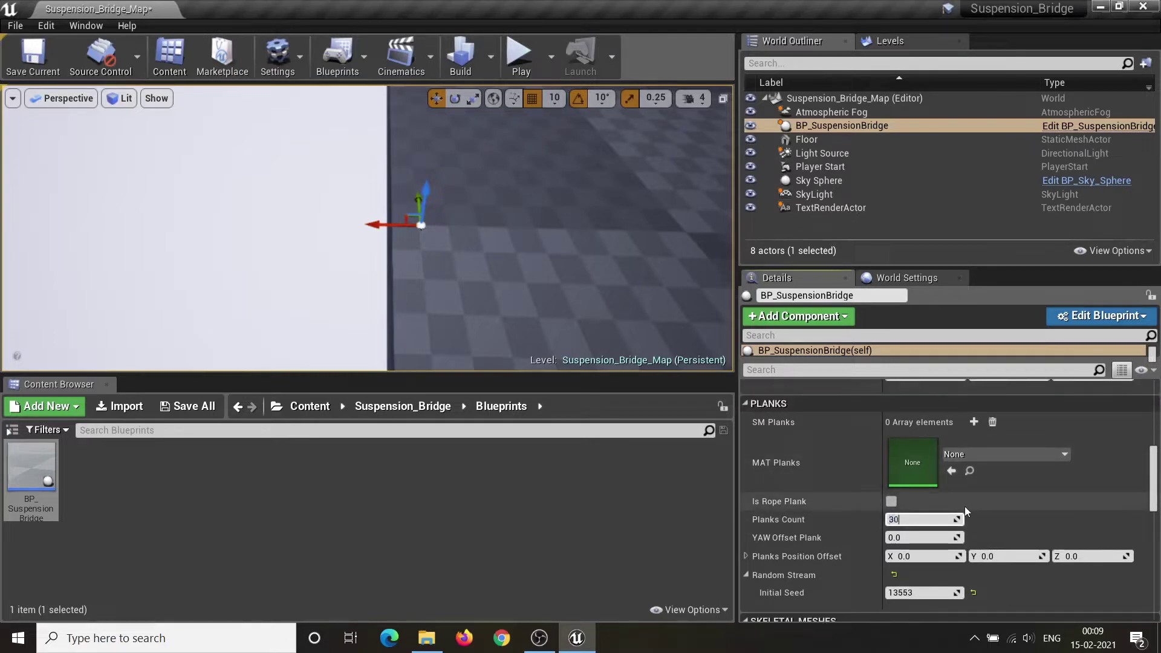
{"action": "key", "text": "Return"}
Add an element to the bridge's SM Planks array and assign the SM_Plank_1 static mesh to it
{"action": "left_click", "coordinate": [973, 422]}
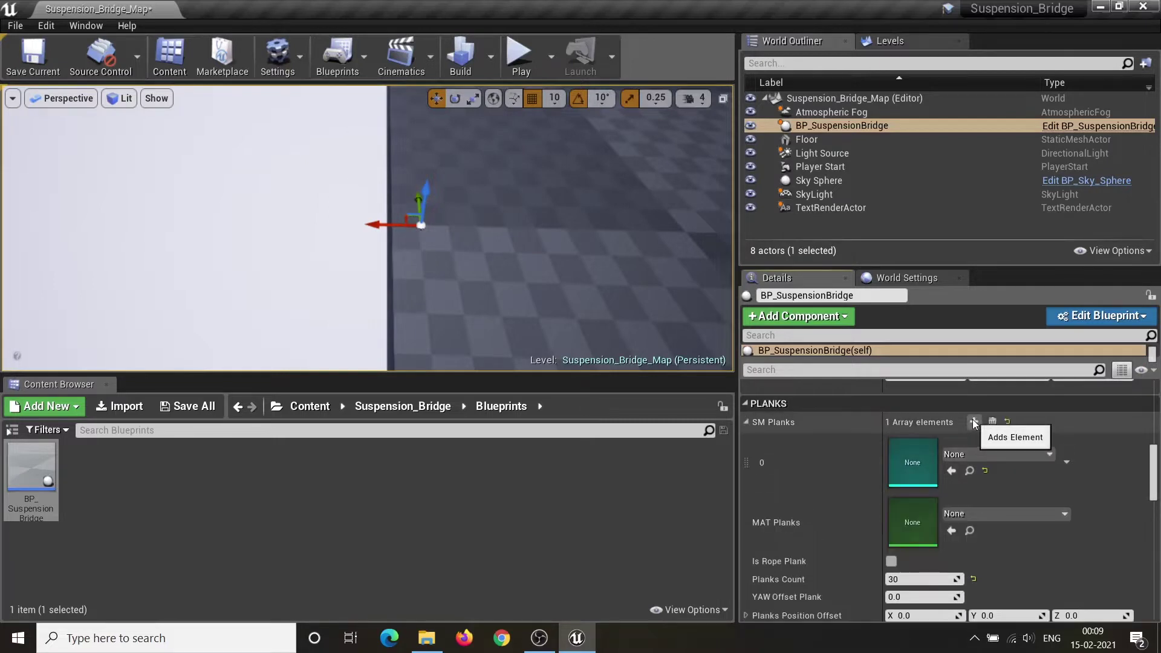
{"action": "left_click", "coordinate": [971, 453]}
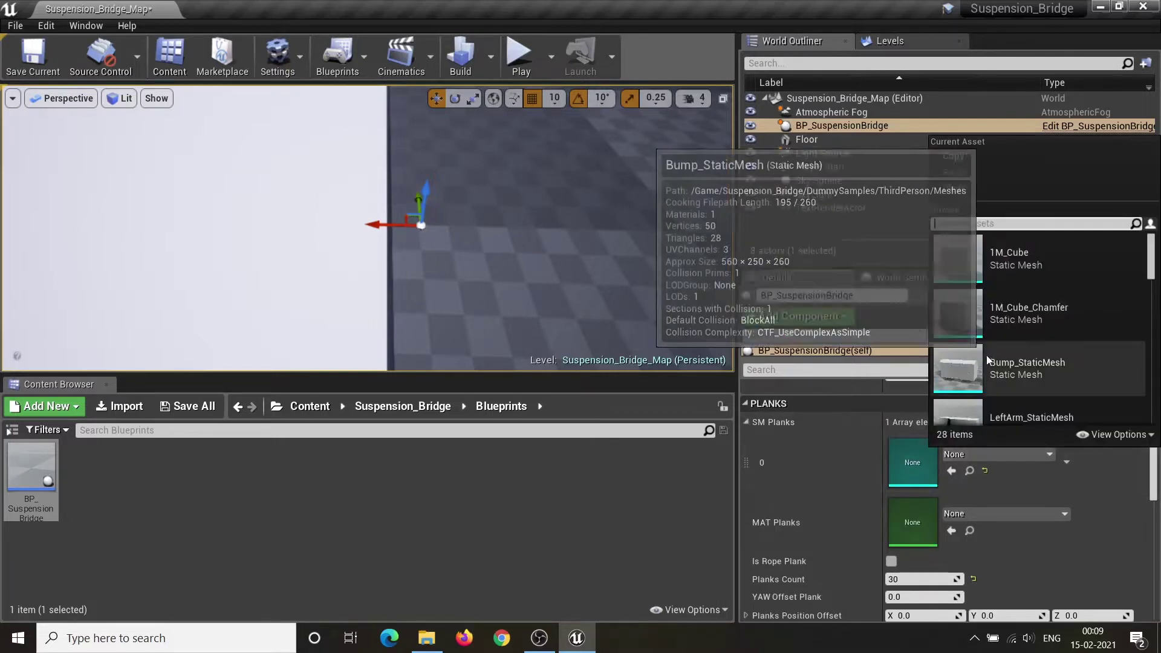
{"action": "type", "text": "l"}
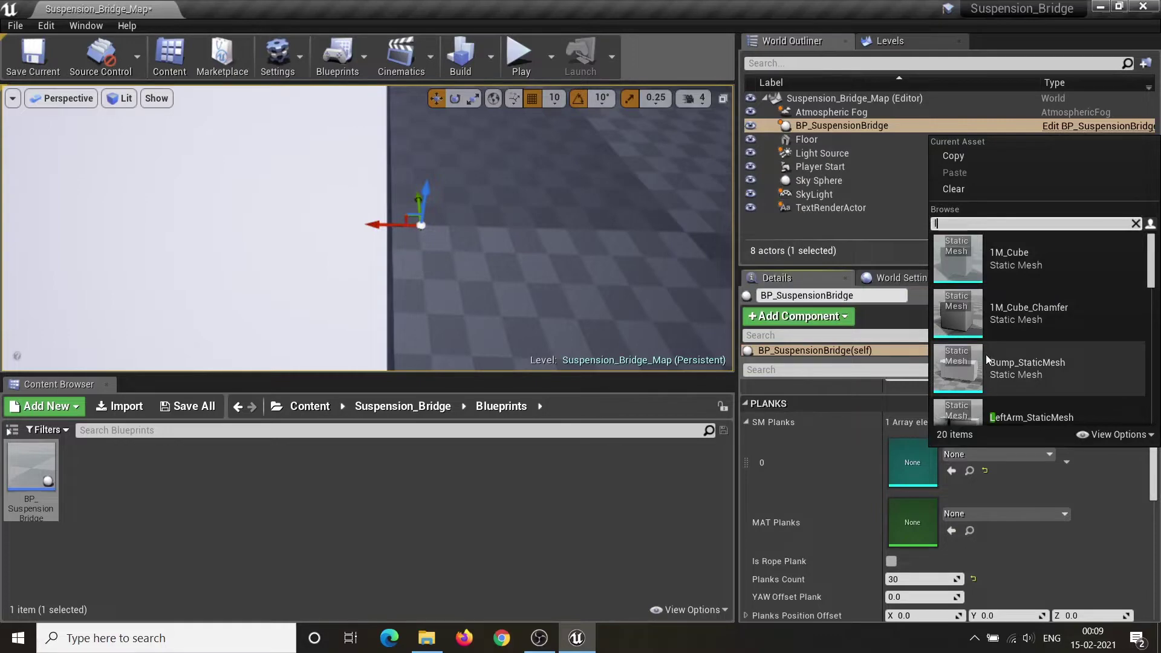
{"action": "type", "text": "l"}
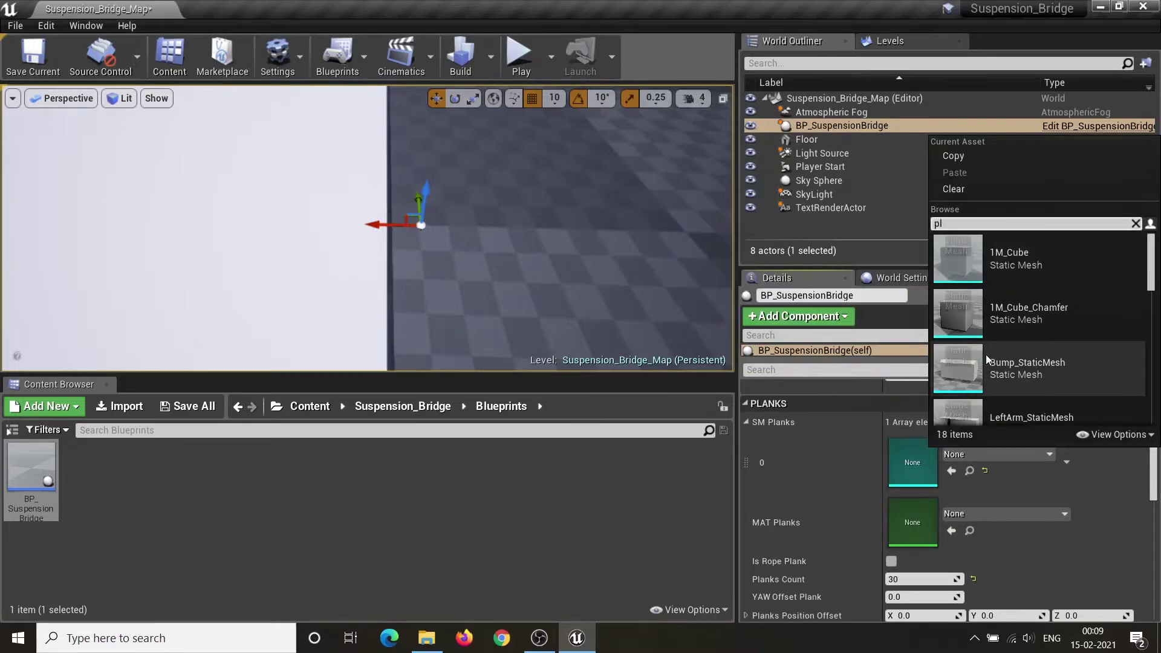
{"action": "type", "text": "ank"}
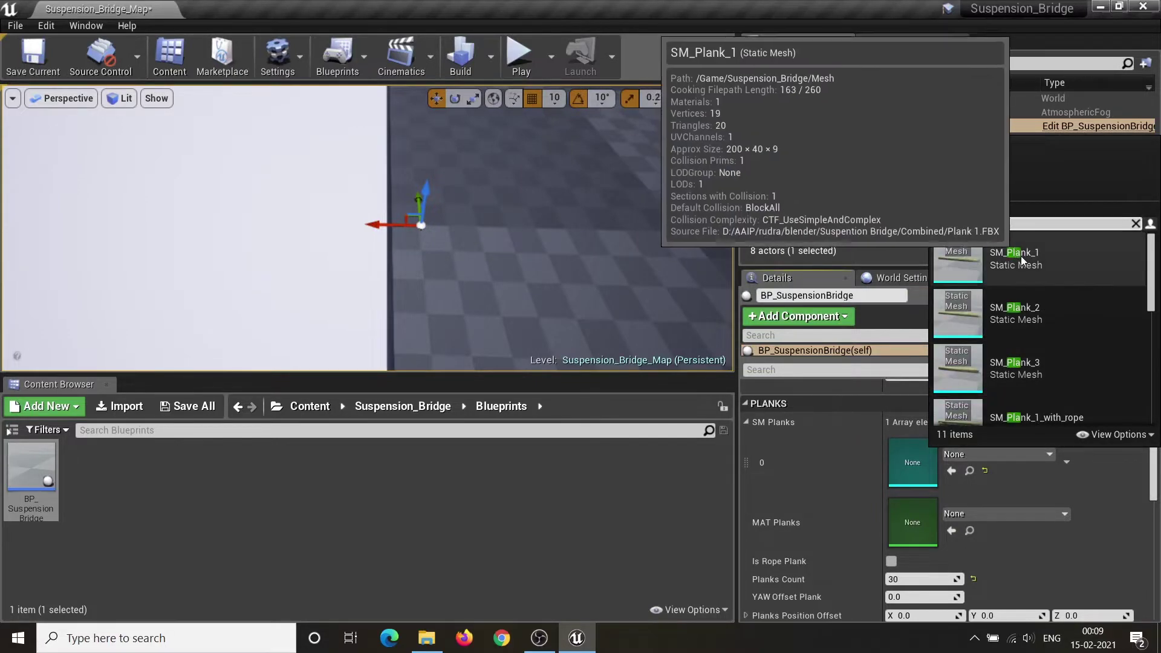
{"action": "left_click", "coordinate": [1021, 256]}
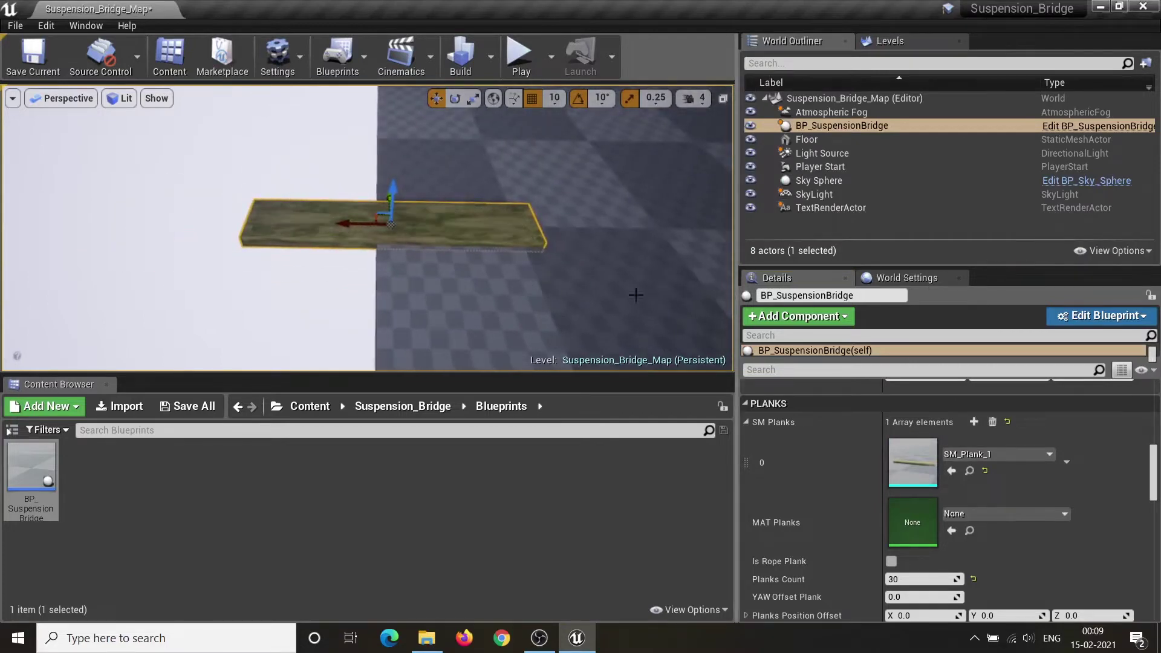
Set the bridge's YAW Offset Plank to 90 and its Planks Position Offset X to 45
{"action": "scroll", "coordinate": [827, 486], "scroll_direction": "down", "scroll_amount": 2}
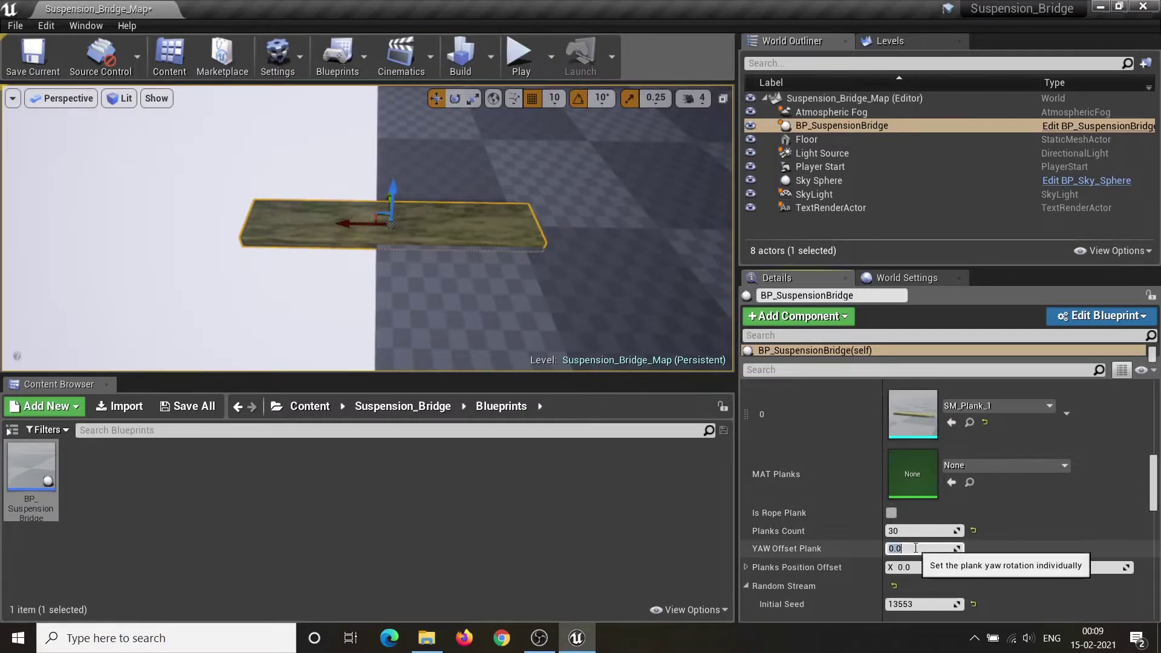
{"action": "key", "text": "Return"}
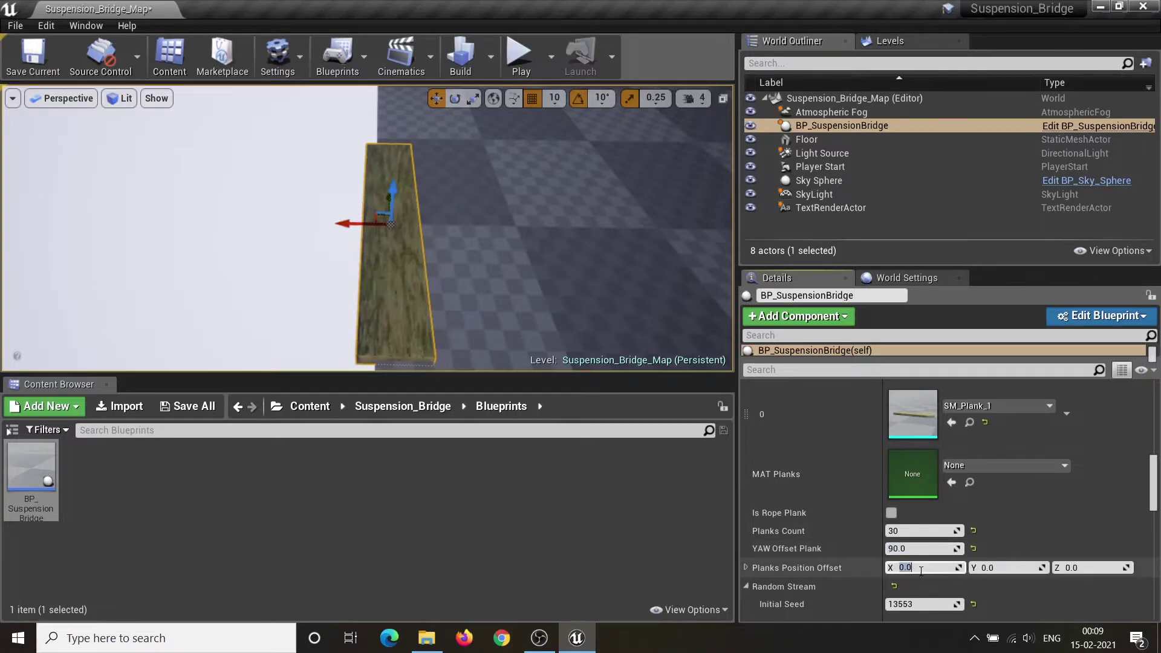
{"action": "key", "text": "Return"}
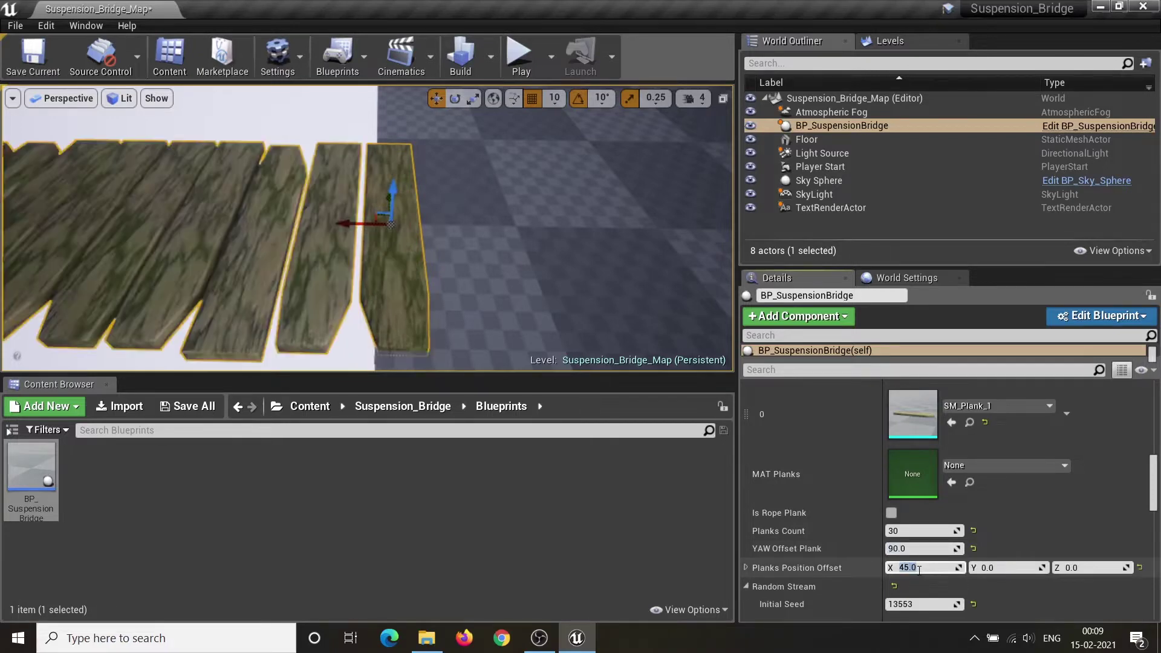
Replace the mesh in SM Planks element 0 with SM_Plank_1_with_rope
{"action": "right_click_drag", "start_coordinate": [368, 229], "coordinate": [327, 233]}
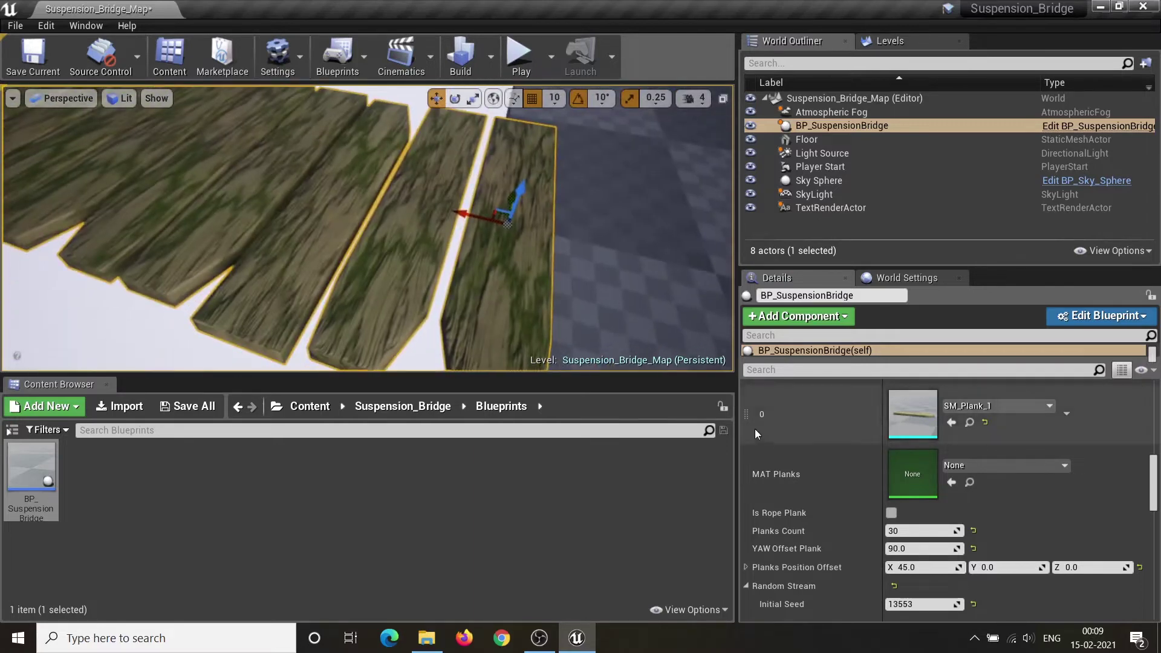
{"action": "scroll", "coordinate": [818, 481], "scroll_direction": "up", "scroll_amount": 1}
{"action": "scroll", "coordinate": [818, 484], "scroll_direction": "up", "scroll_amount": 1}
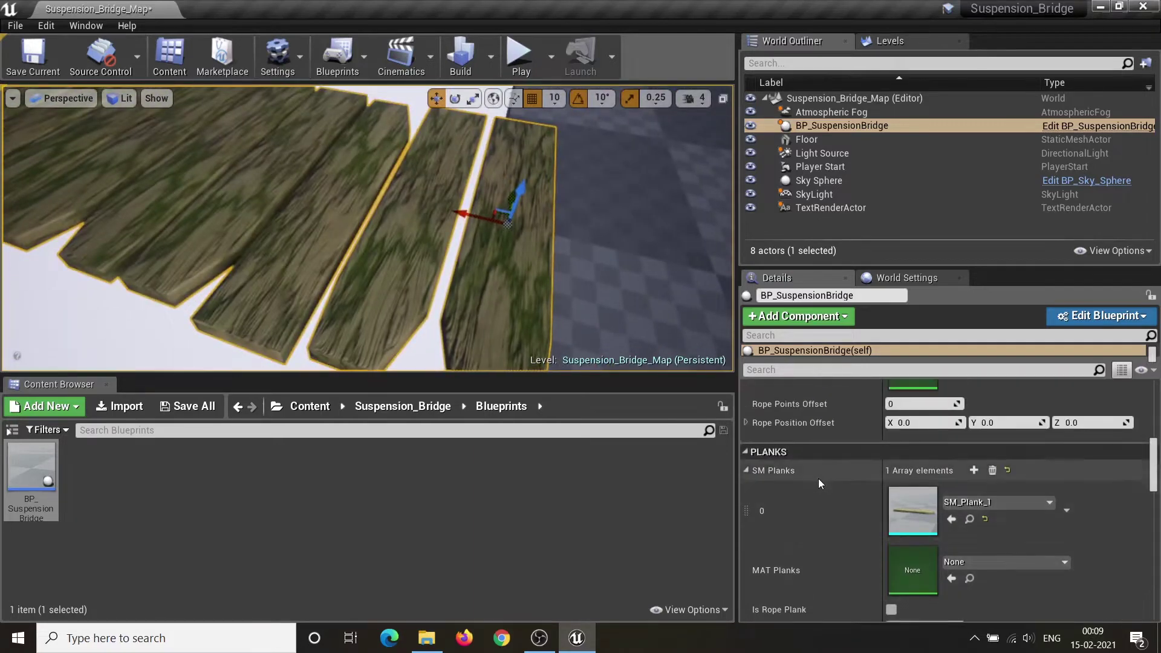
{"action": "left_click", "coordinate": [1000, 505]}
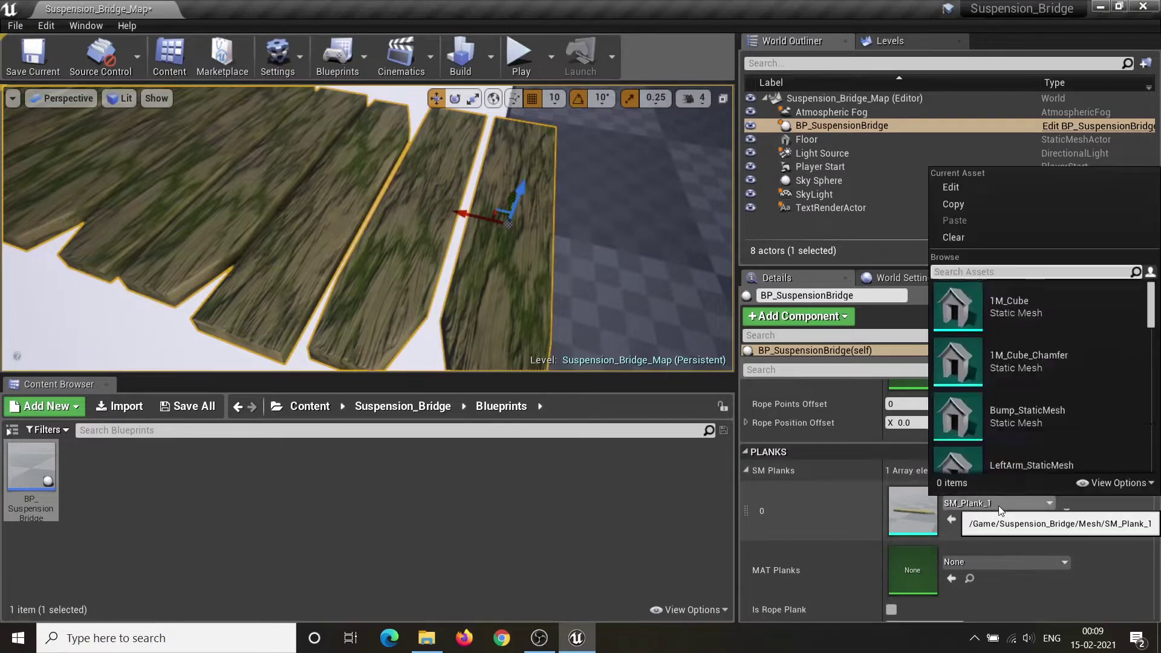
{"action": "scroll", "coordinate": [1021, 402], "scroll_direction": "down", "scroll_amount": 1}
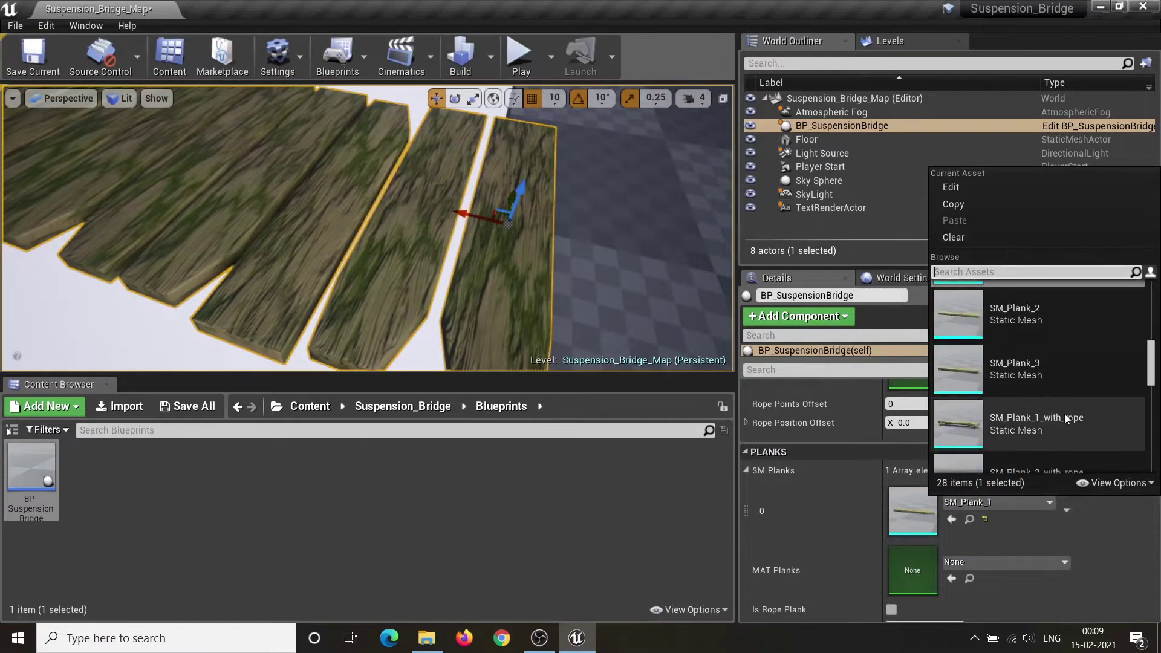
{"action": "left_click", "coordinate": [1065, 413]}
{"action": "key", "text": "s"}
{"action": "right_click_drag", "start_coordinate": [367, 229], "coordinate": [399, 233]}
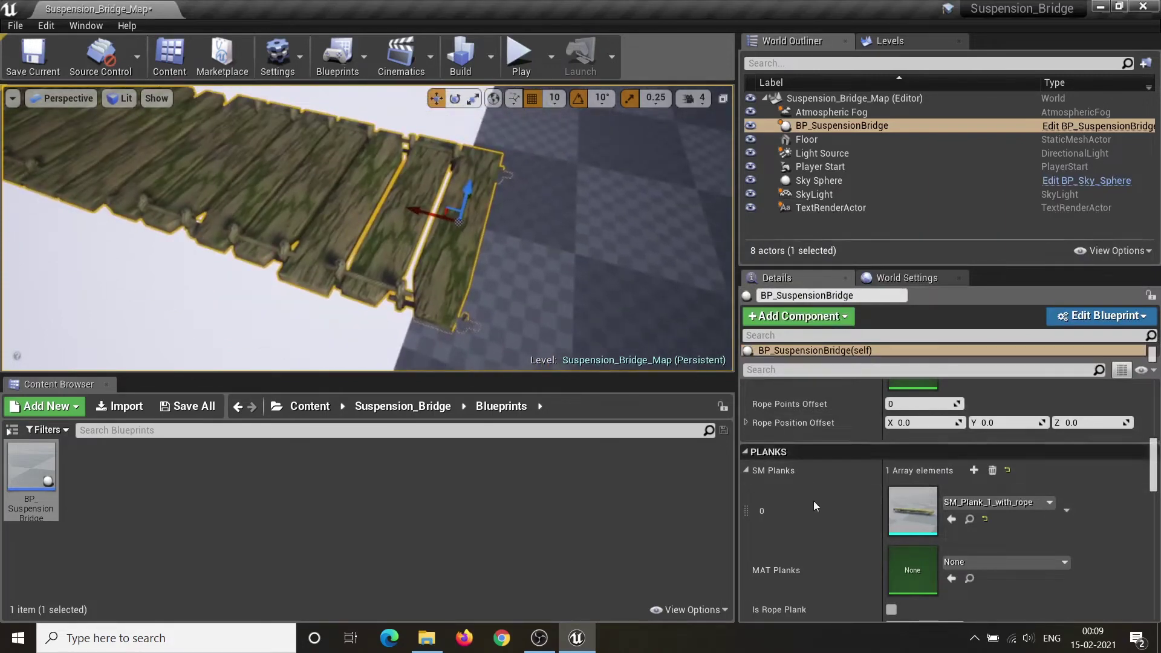
Enable Is Rope Plank for the bridge and move the bridge a short distance along its X axis
{"action": "scroll", "coordinate": [818, 514], "scroll_direction": "down", "scroll_amount": 1}
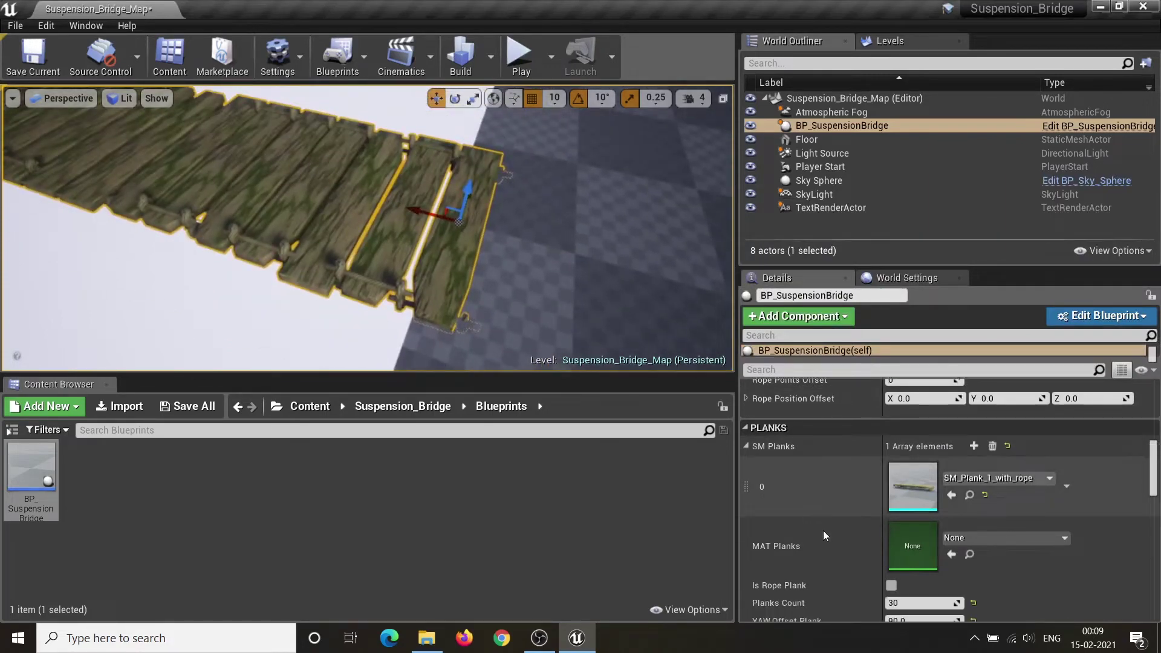
{"action": "left_click", "coordinate": [891, 586]}
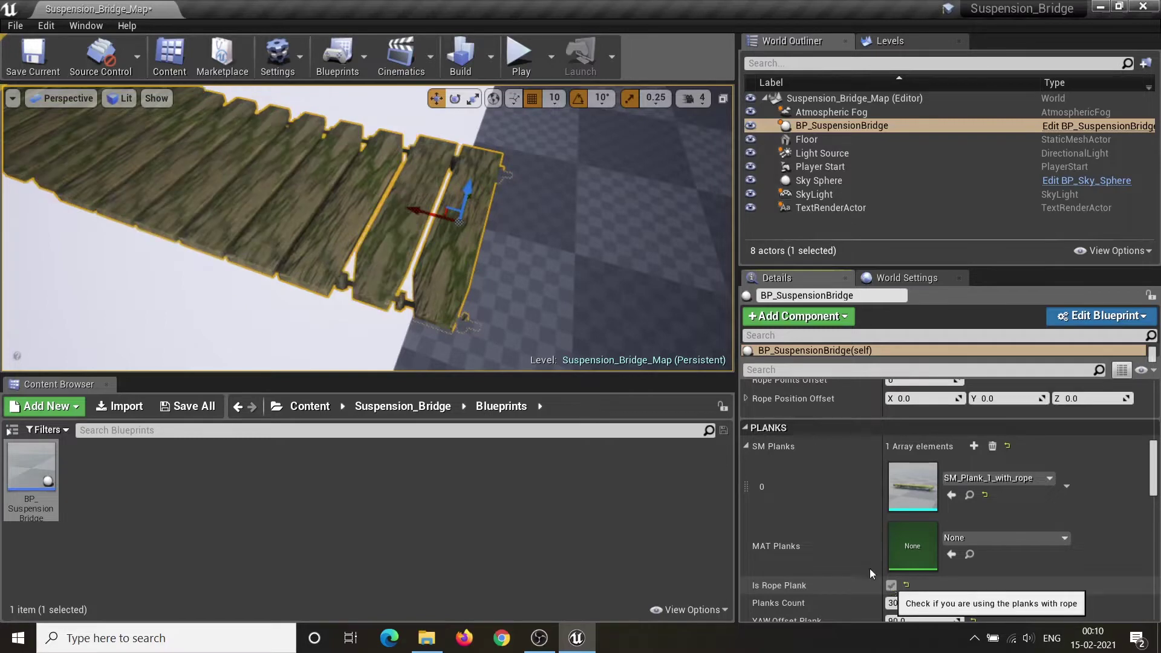
{"action": "right_click_drag", "start_coordinate": [532, 254], "coordinate": [537, 208]}
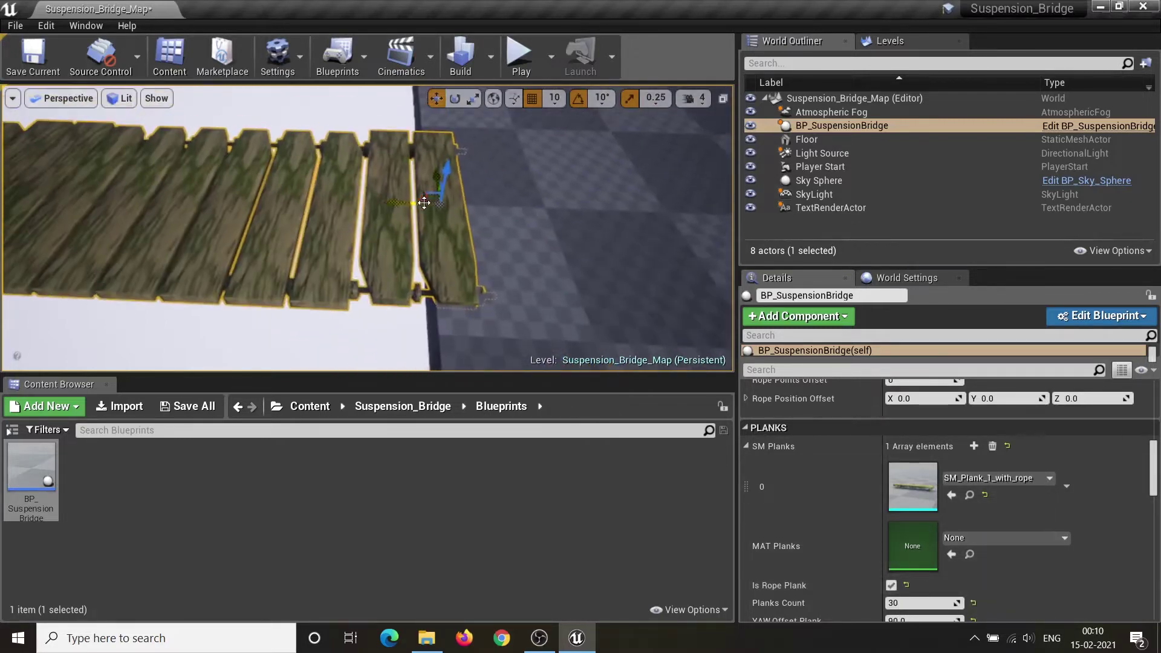
{"action": "left_click_drag", "start_coordinate": [412, 201], "coordinate": [380, 199]}
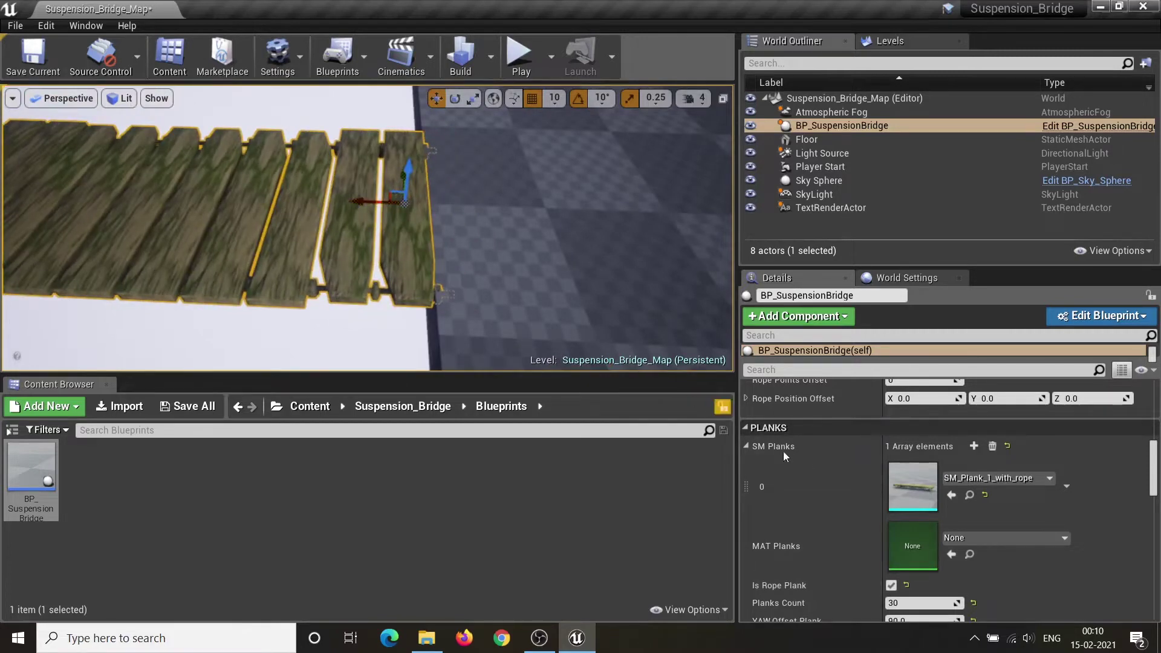
Add a second SM Planks element and assign the SM_Plank_2_with_rope mesh to it
{"action": "left_click", "coordinate": [974, 447]}
{"action": "left_click", "coordinate": [996, 539]}
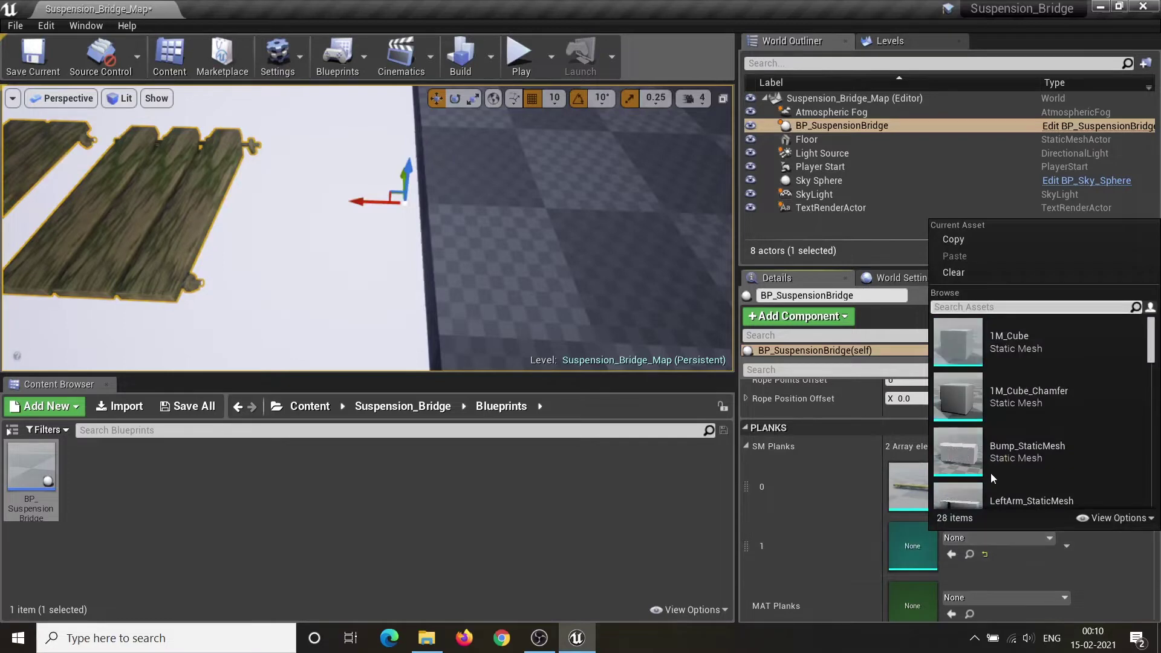
{"action": "scroll", "coordinate": [992, 471], "scroll_direction": "down", "scroll_amount": 10}
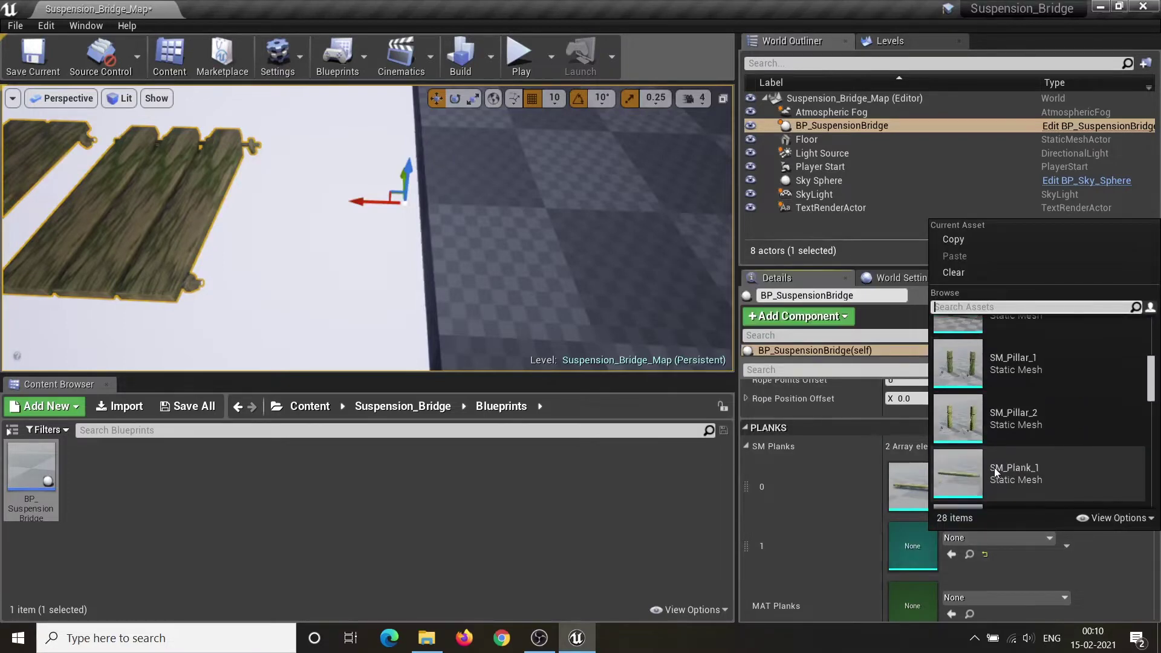
{"action": "scroll", "coordinate": [994, 467], "scroll_direction": "down", "scroll_amount": 3}
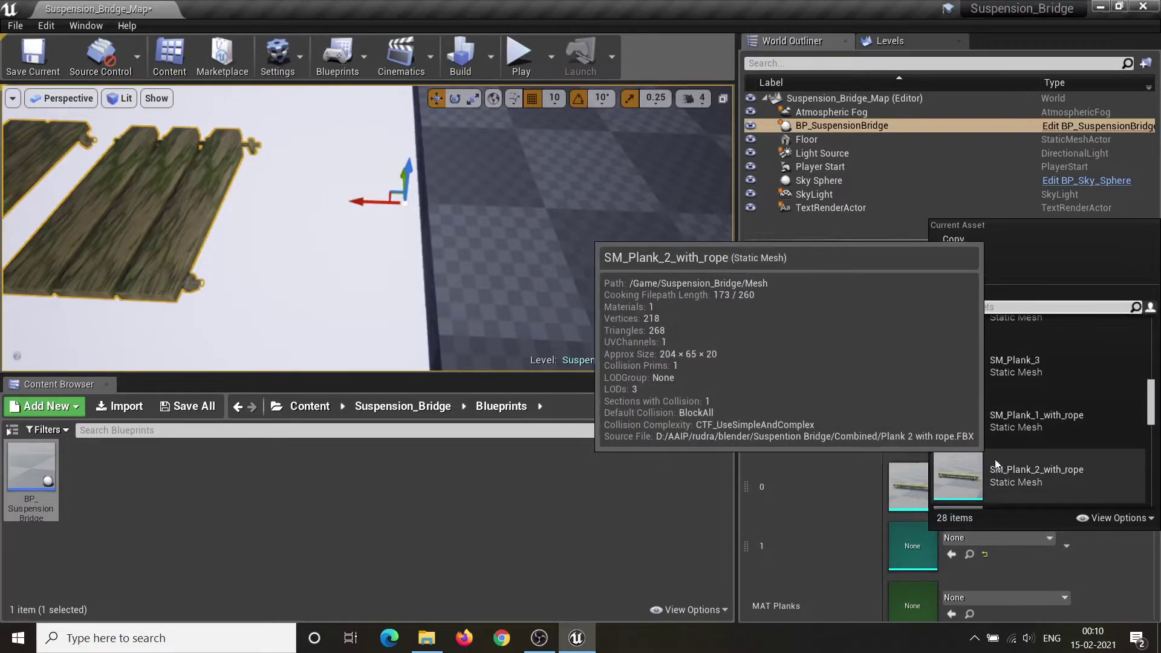
{"action": "left_click", "coordinate": [995, 469]}
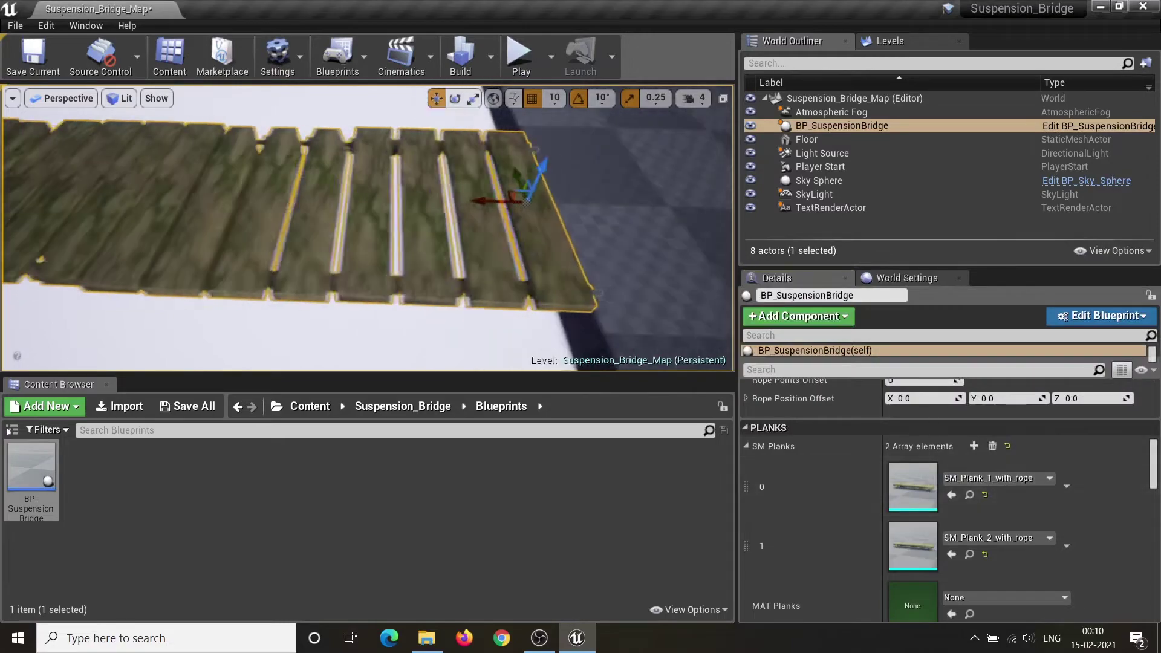
Add a third SM Planks element and assign the SM_Plank_3_with_rope mesh to it
{"action": "mouse_move", "coordinate": [368, 229]}
{"action": "right_mouse_down"}
{"action": "mouse_move", "coordinate": [354, 230]}
{"action": "mouse_move", "coordinate": [371, 240]}
{"action": "right_mouse_up"}
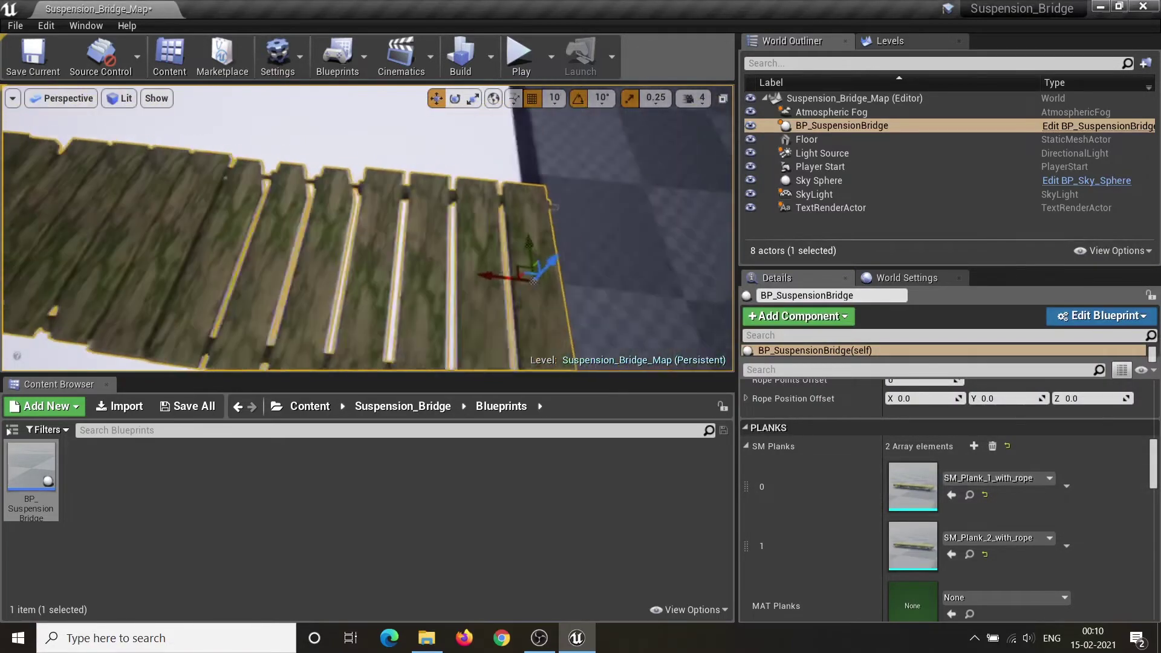
{"action": "right_click_drag", "start_coordinate": [541, 296], "coordinate": [540, 296]}
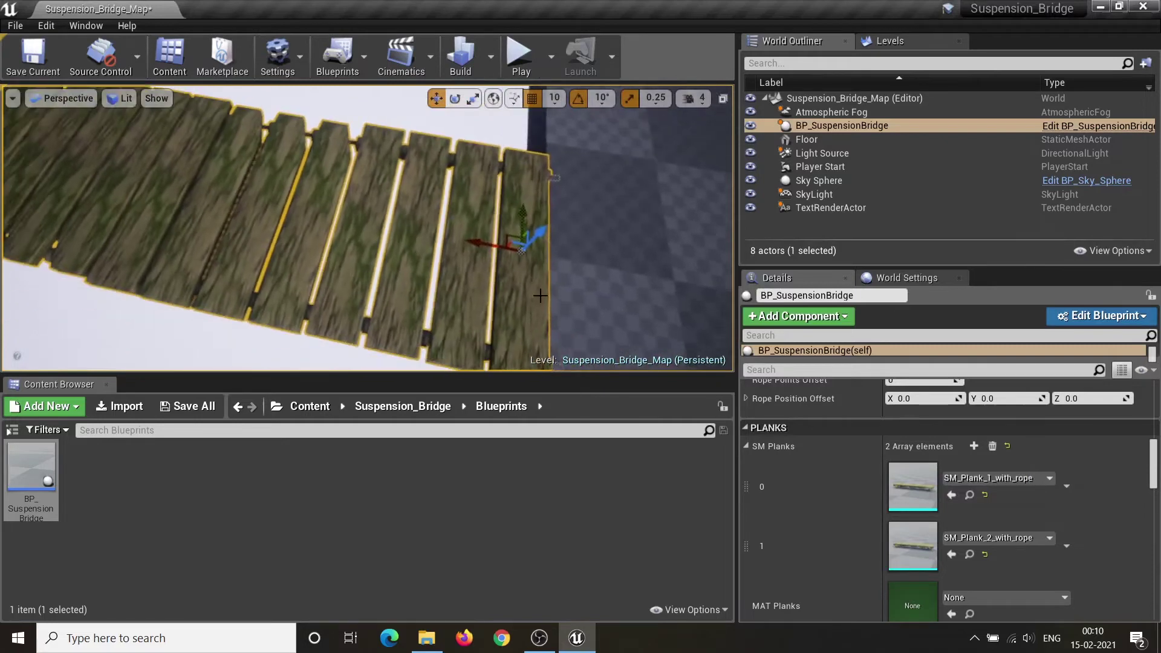
{"action": "left_click", "coordinate": [973, 446]}
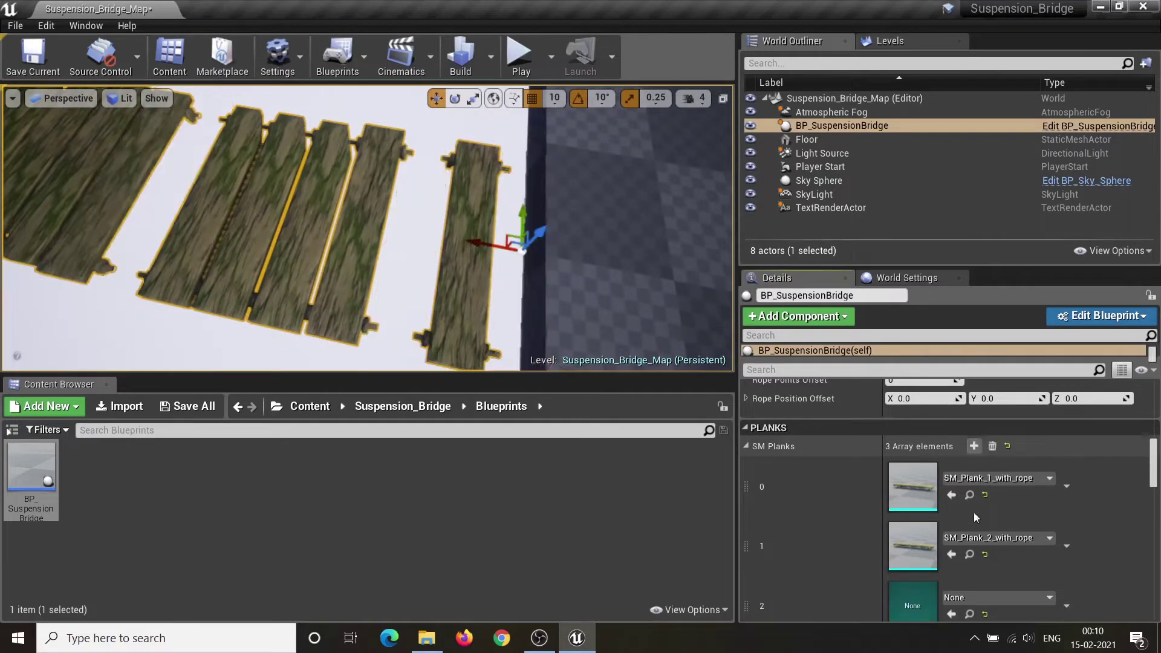
{"action": "left_click", "coordinate": [992, 599]}
{"action": "scroll", "coordinate": [998, 506], "scroll_direction": "down", "scroll_amount": 4}
{"action": "scroll", "coordinate": [1004, 508], "scroll_direction": "down", "scroll_amount": 5}
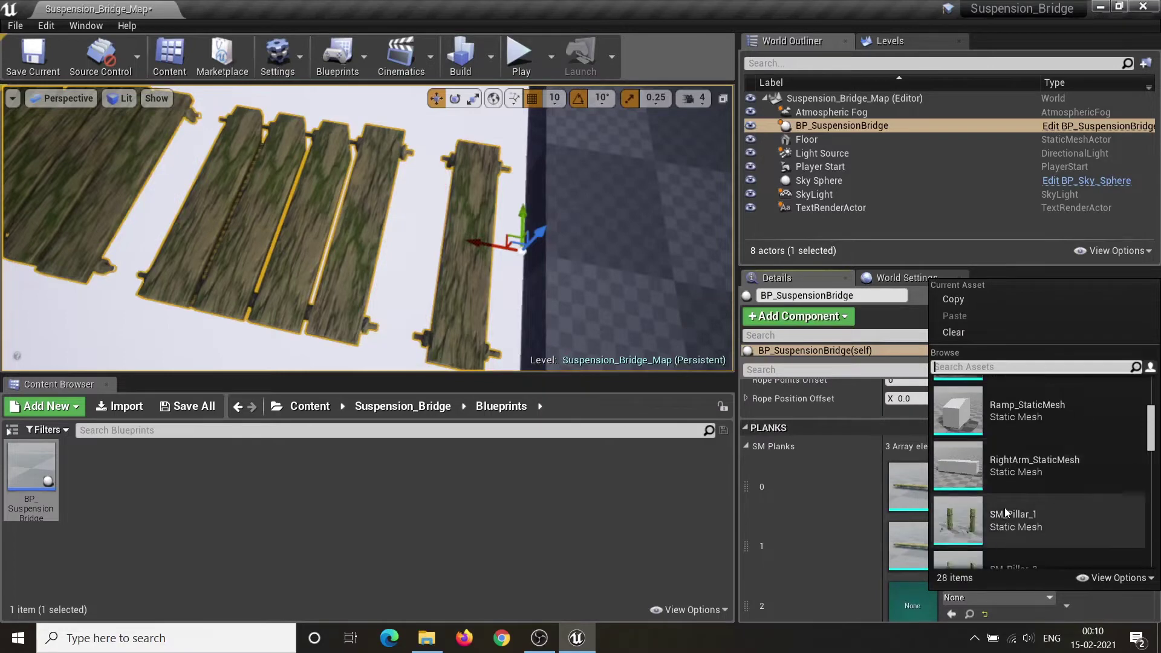
{"action": "scroll", "coordinate": [1004, 509], "scroll_direction": "down", "scroll_amount": 3}
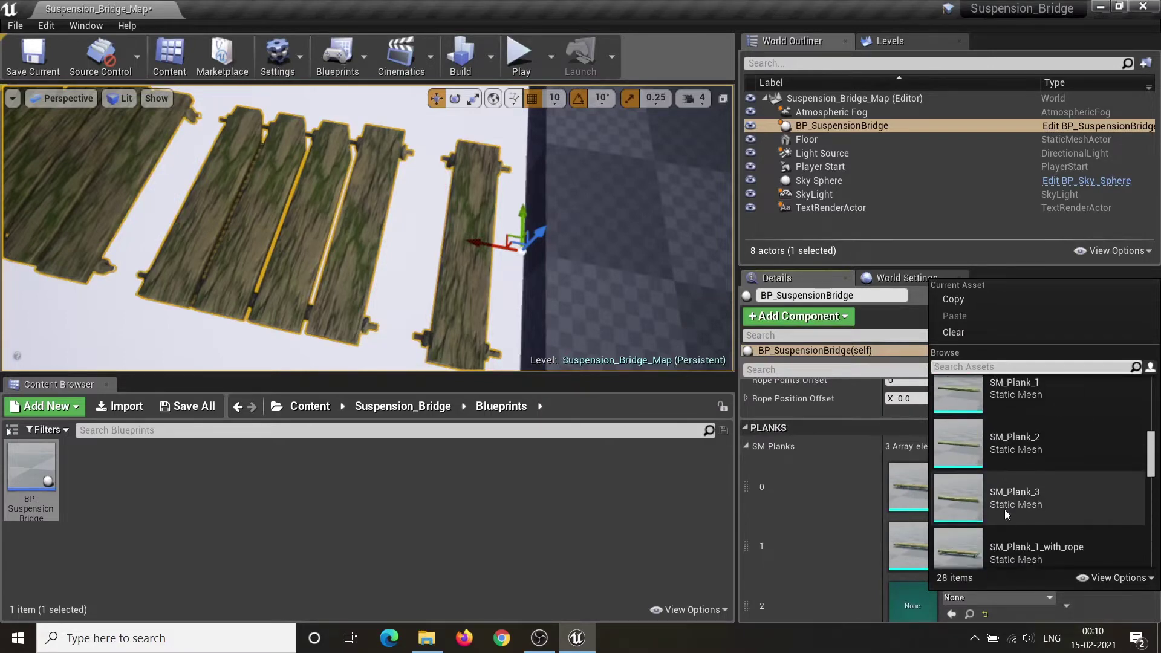
{"action": "left_click", "coordinate": [1023, 527]}
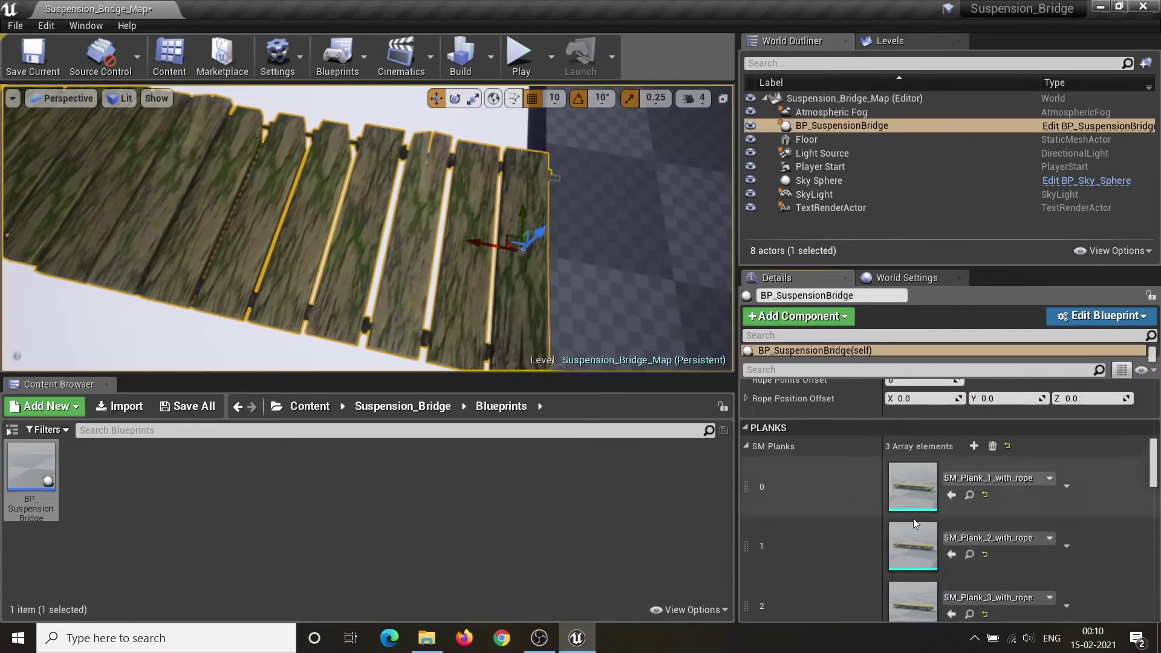
Assign the MI_Plank2 material instance to the bridge's MAT Planks property
{"action": "scroll", "coordinate": [780, 503], "scroll_direction": "down", "scroll_amount": 4}
{"action": "scroll", "coordinate": [781, 504], "scroll_direction": "down", "scroll_amount": 1}
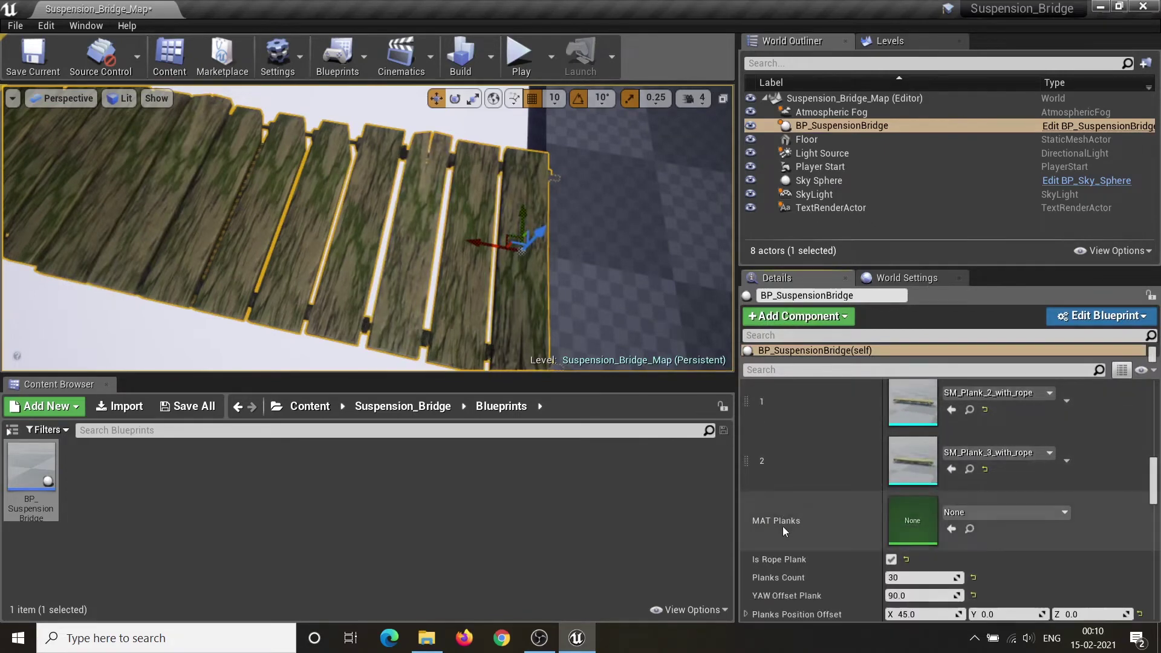
{"action": "left_click", "coordinate": [992, 516]}
{"action": "scroll", "coordinate": [997, 430], "scroll_direction": "down", "scroll_amount": 3}
{"action": "scroll", "coordinate": [998, 430], "scroll_direction": "down", "scroll_amount": 2}
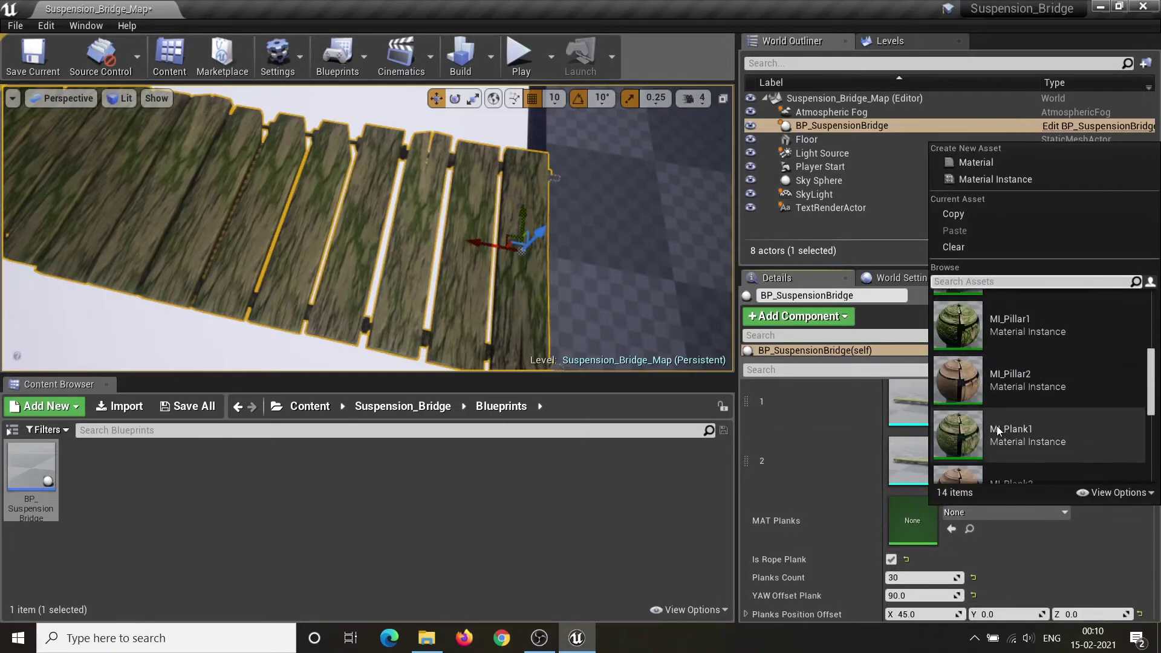
{"action": "scroll", "coordinate": [998, 431], "scroll_direction": "down", "scroll_amount": 1}
{"action": "left_click", "coordinate": [1018, 434]}
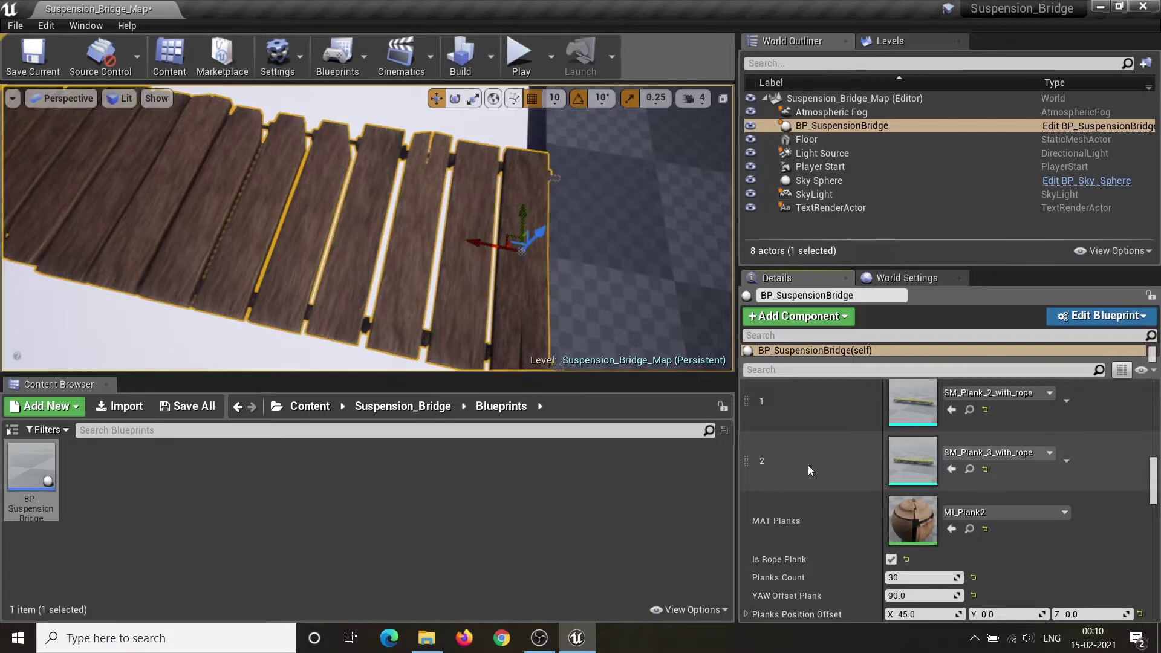
Vary the plank arrangement by trying Random Stream Initial Seed values 0 and 10, ending with 20
{"action": "scroll", "coordinate": [808, 466], "scroll_direction": "down", "scroll_amount": 3}
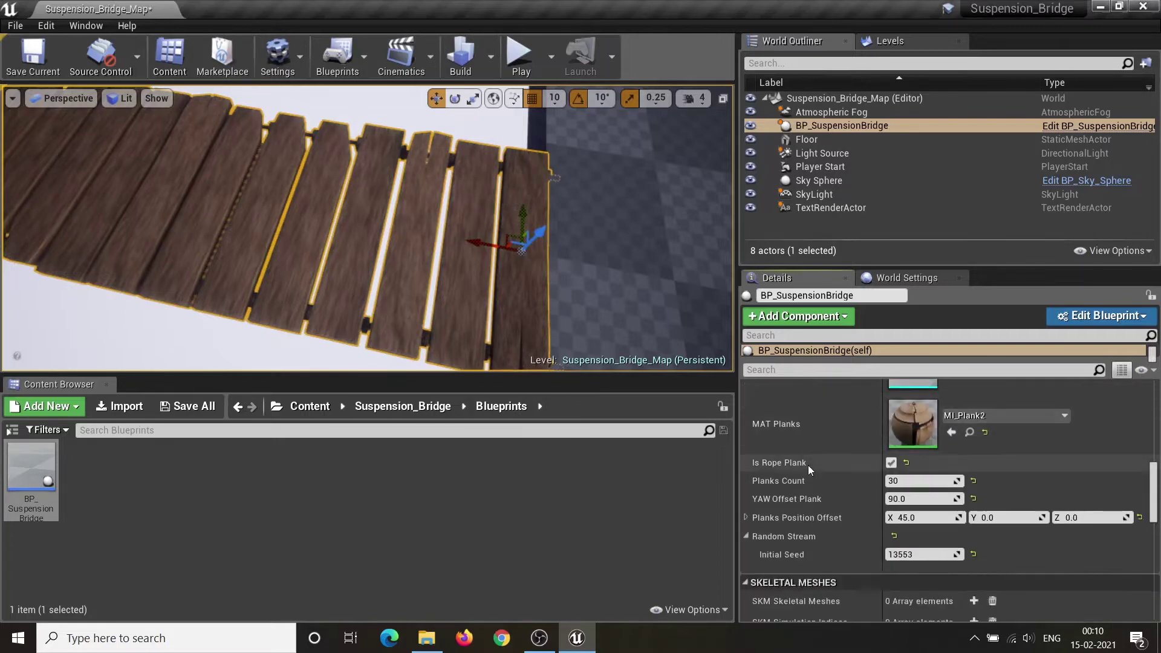
{"action": "scroll", "coordinate": [808, 466], "scroll_direction": "down", "scroll_amount": 1}
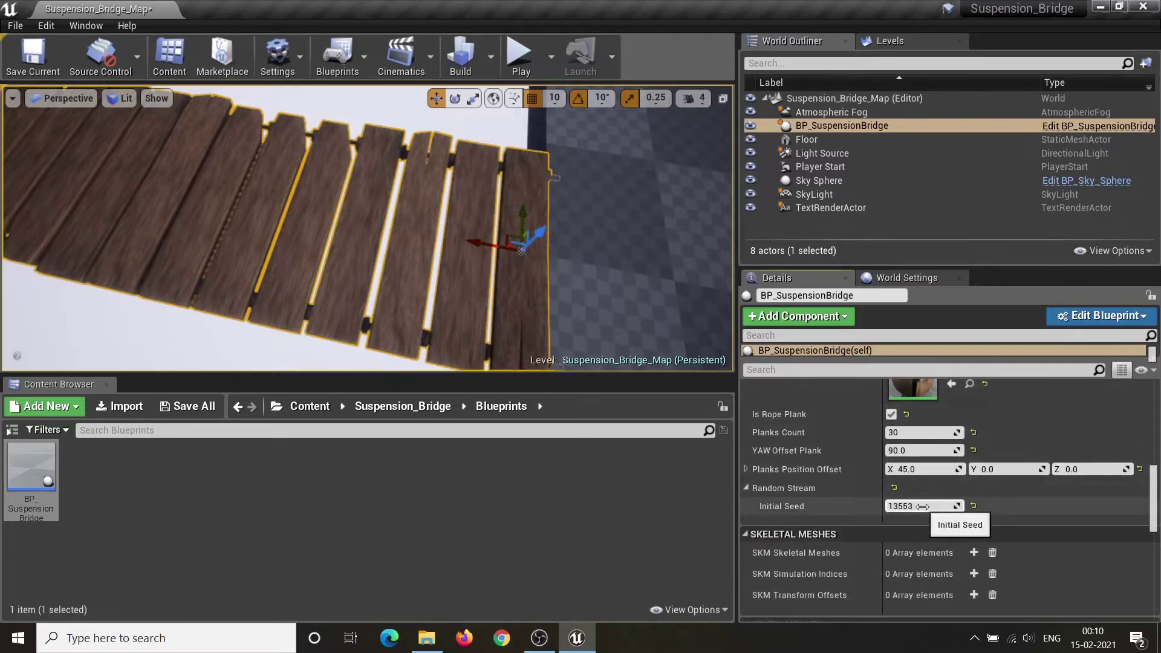
{"action": "key", "text": "Return"}
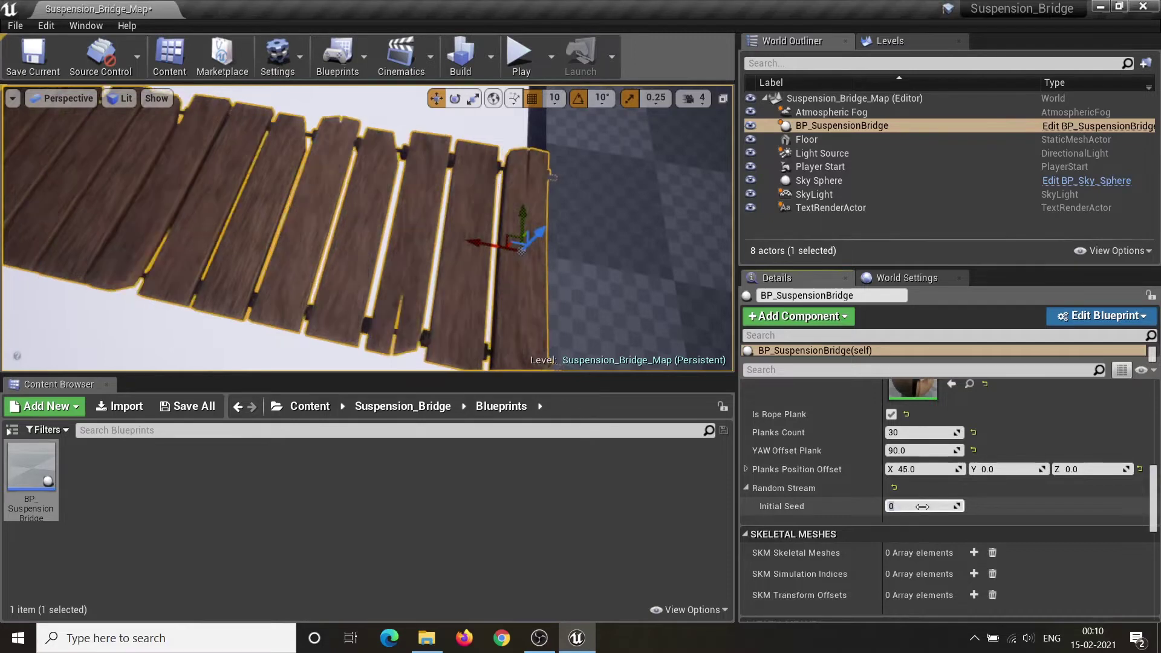
{"action": "type", "text": "10"}
{"action": "key", "text": "Return"}
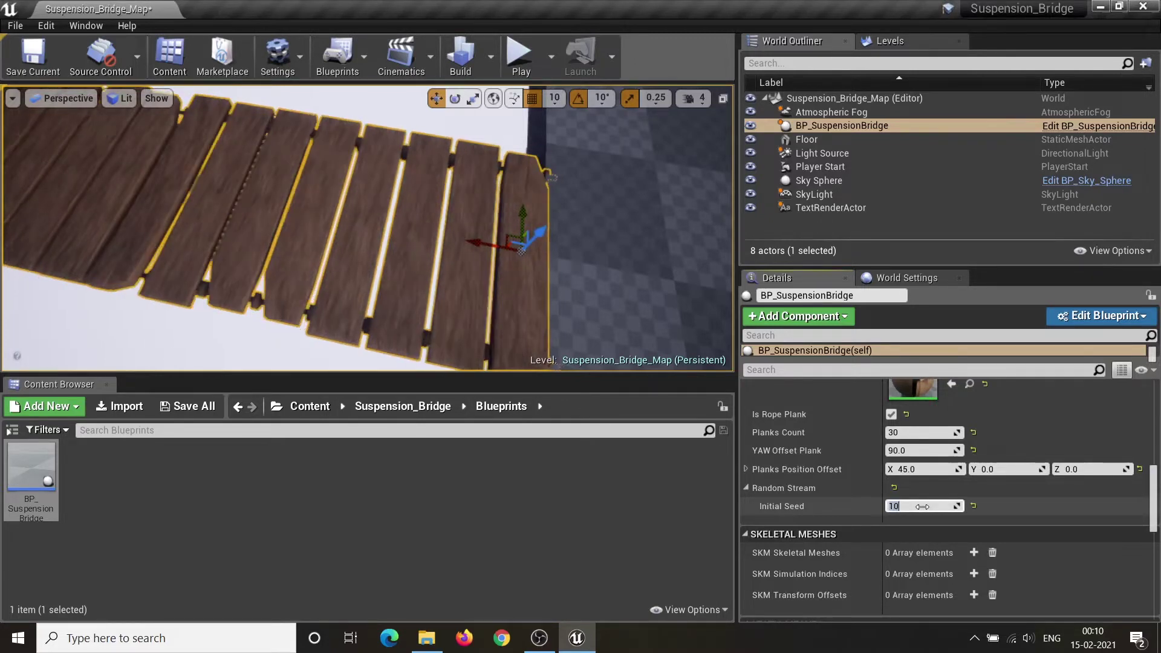
{"action": "type", "text": "20"}
{"action": "key", "text": "Return"}
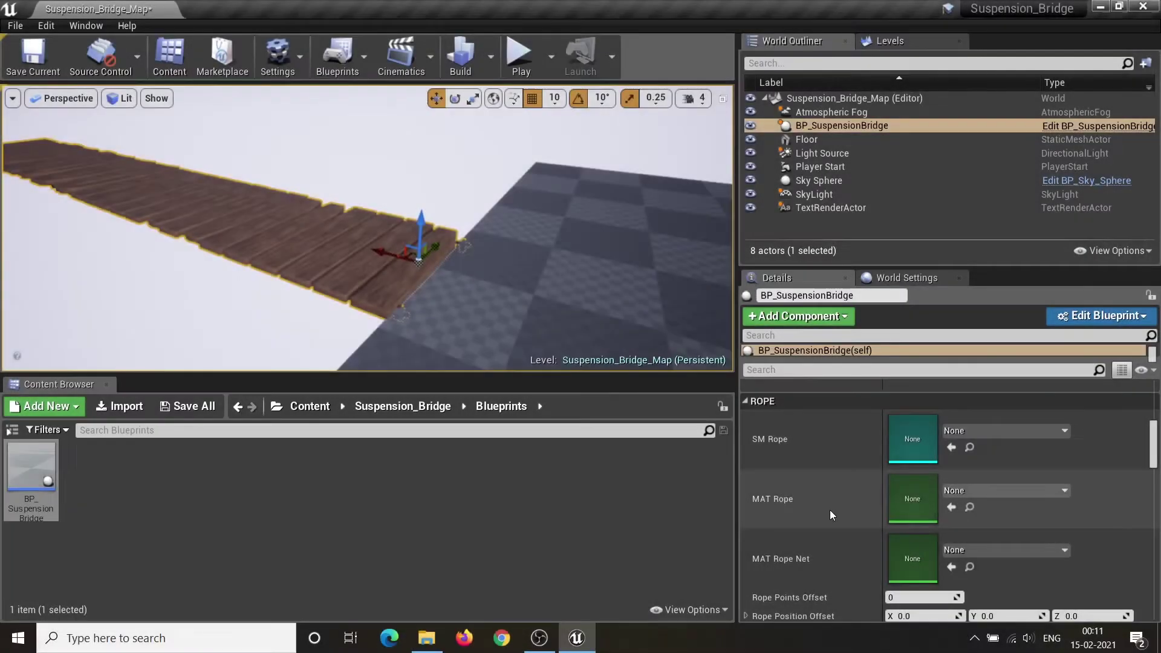
Assign the SM_Pillar_1 mesh to SM Bridge Start in the bridge supports settings
{"action": "scroll", "coordinate": [829, 510], "scroll_direction": "up", "scroll_amount": 10}
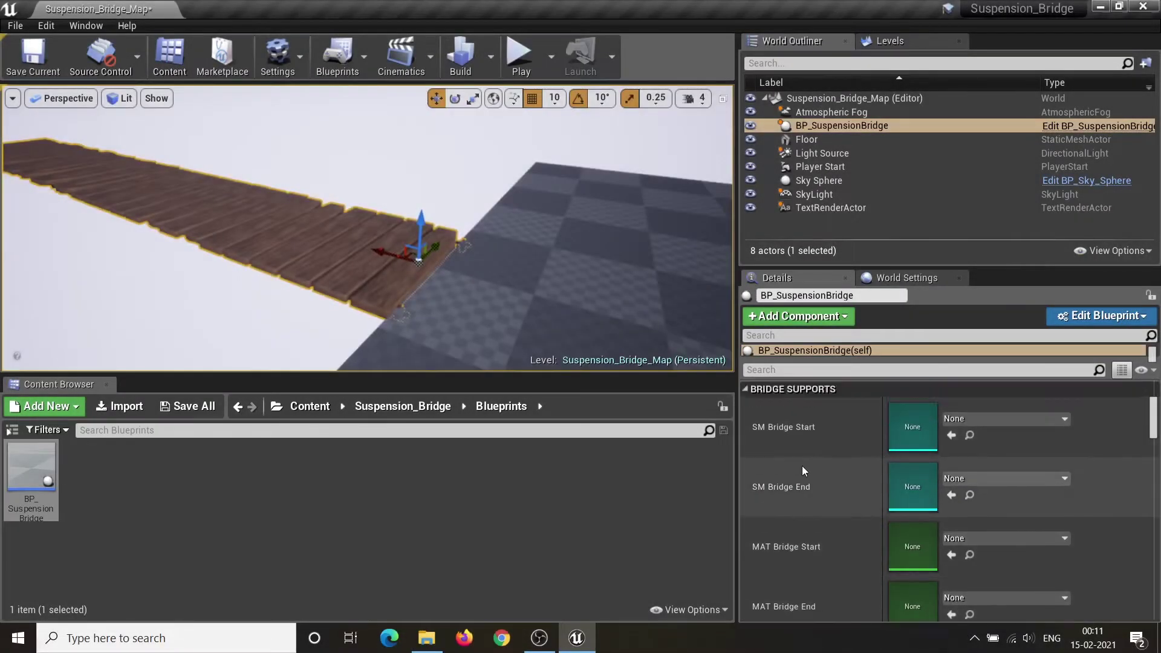
{"action": "left_click", "coordinate": [1004, 419]}
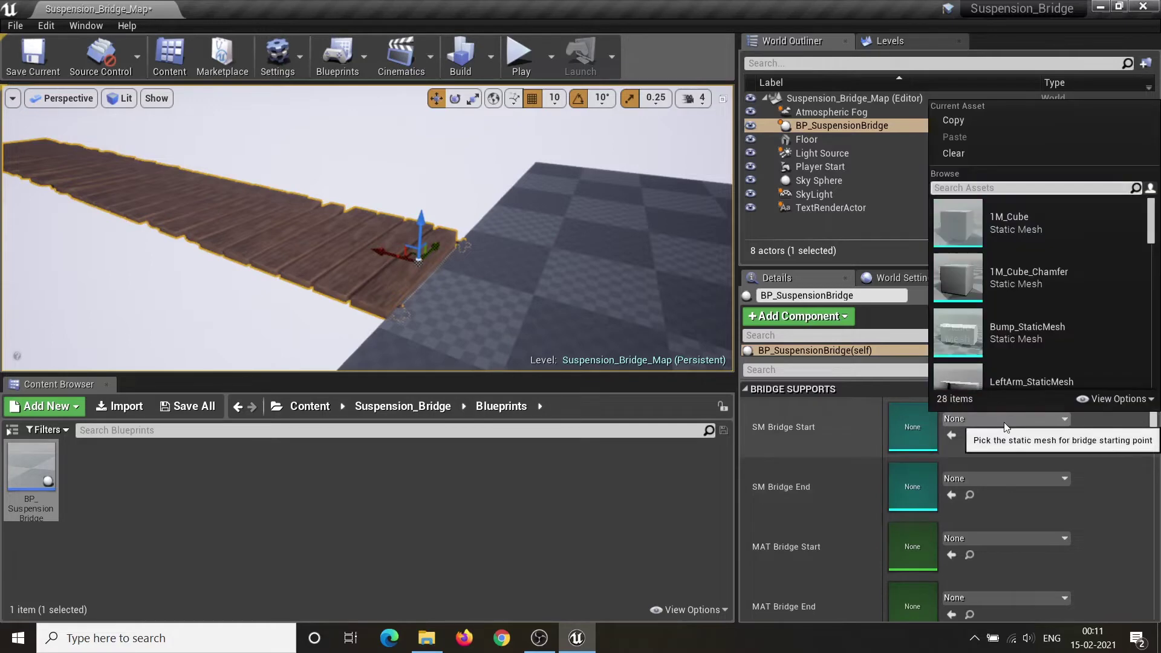
{"action": "scroll", "coordinate": [1008, 354], "scroll_direction": "down", "scroll_amount": 3}
{"action": "scroll", "coordinate": [1006, 350], "scroll_direction": "down", "scroll_amount": 3}
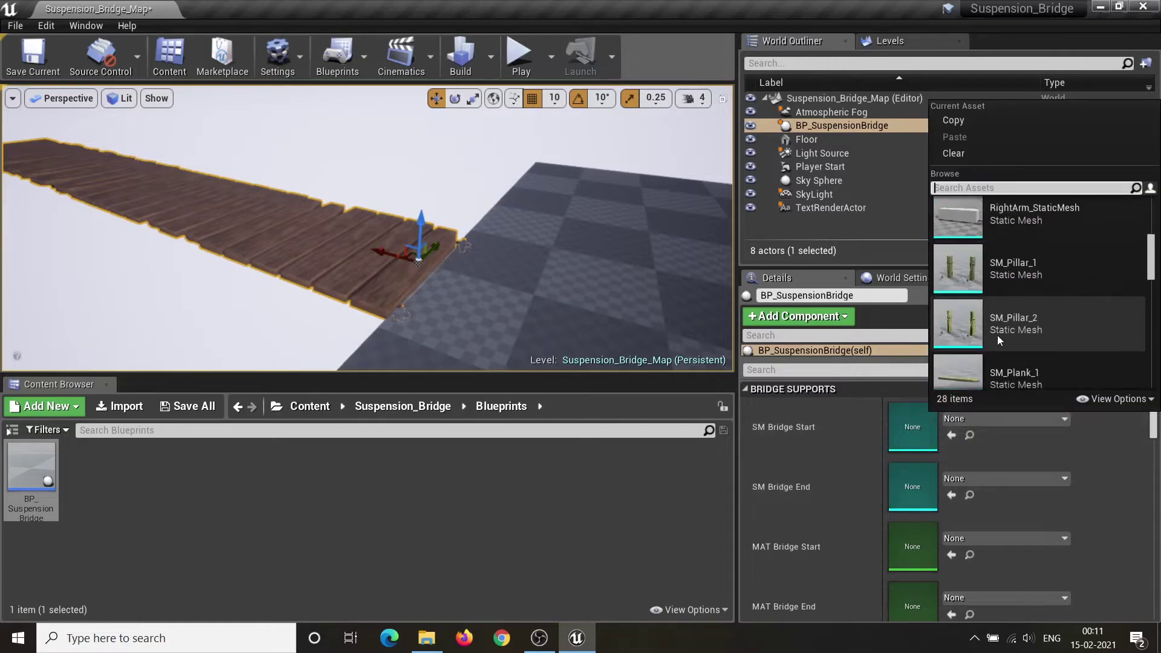
{"action": "left_click", "coordinate": [1012, 280]}
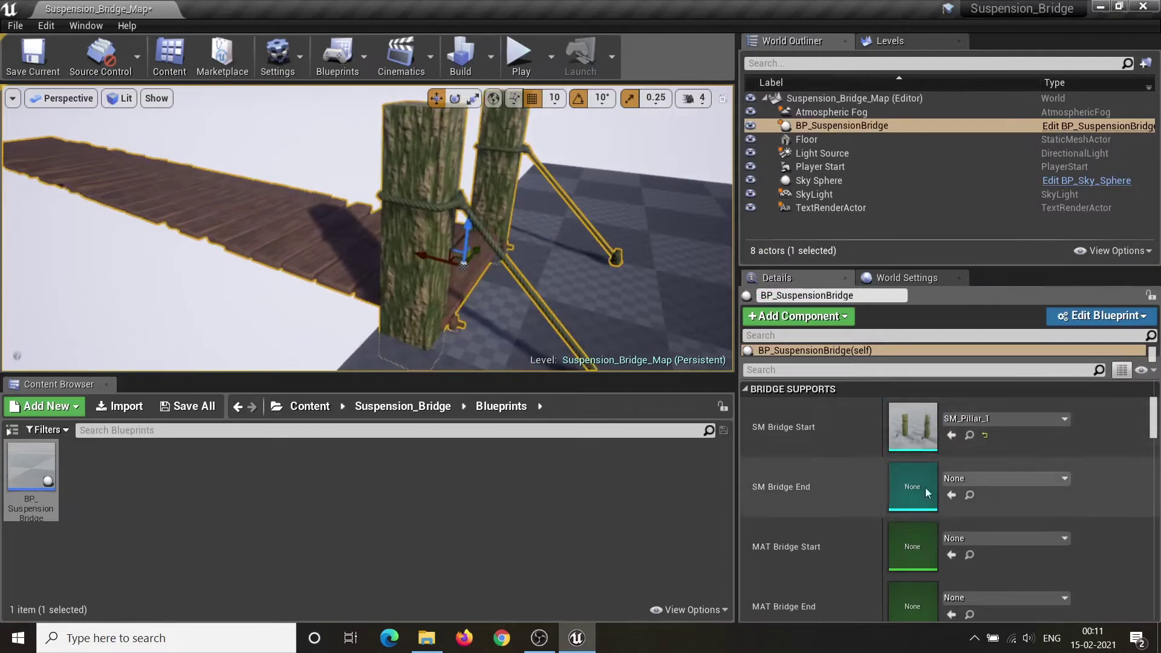
Assign the SM_Pillar_1 mesh to SM Bridge End for the far end of the bridge
{"action": "right_click_drag", "start_coordinate": [427, 302], "coordinate": [338, 290]}
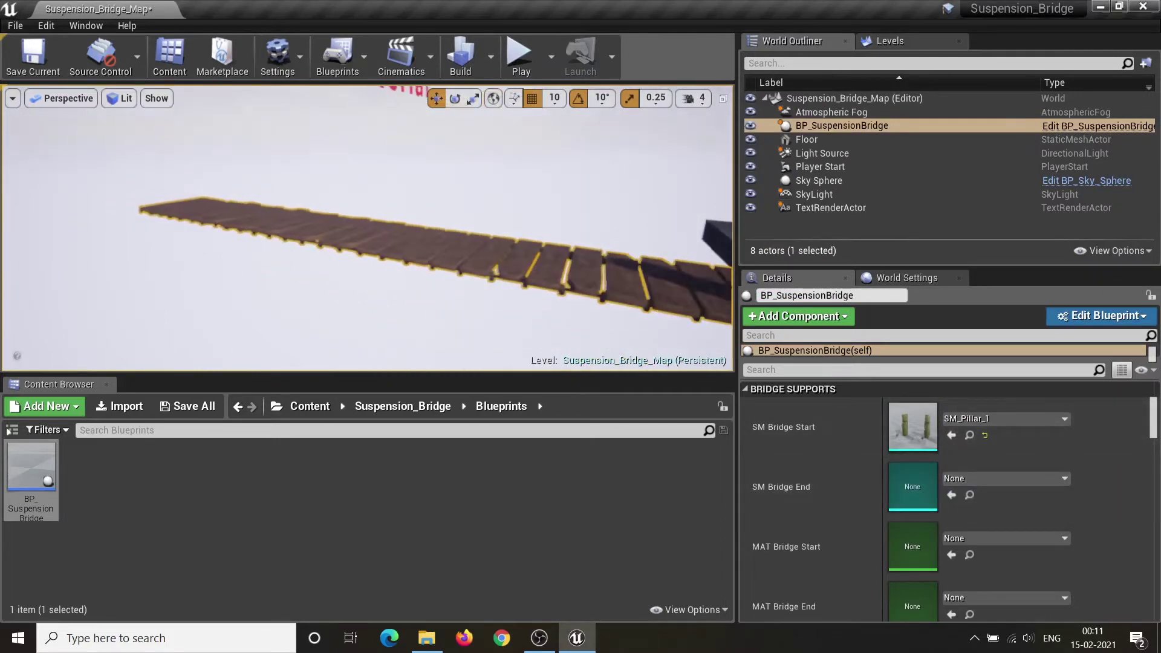
{"action": "left_click", "coordinate": [997, 482]}
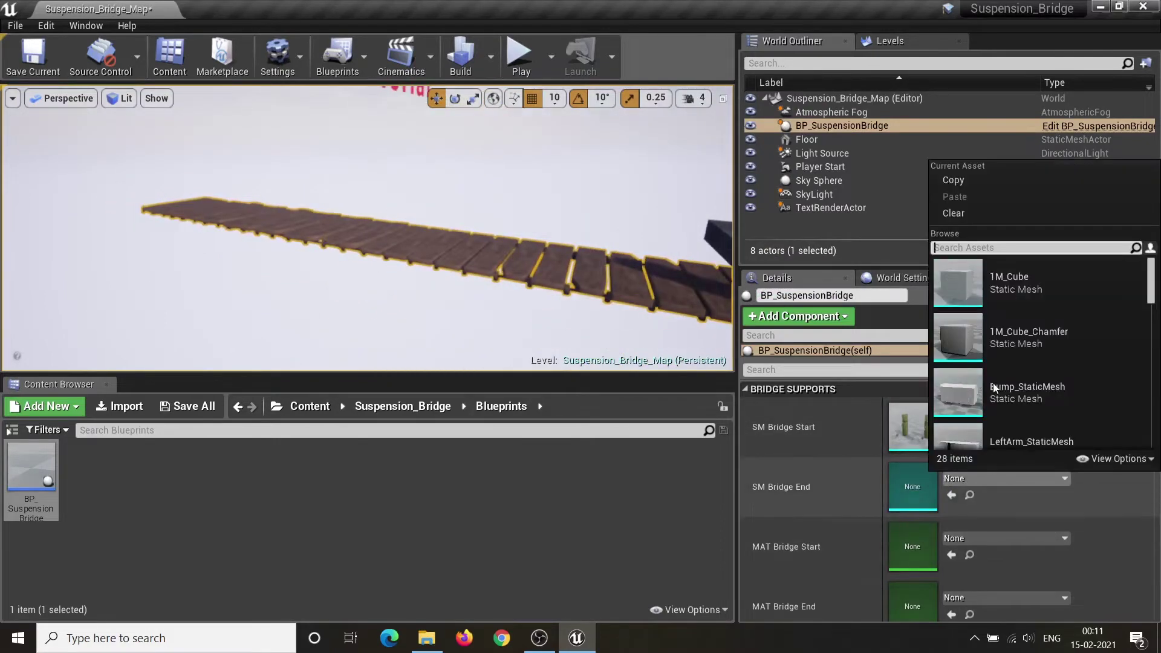
{"action": "scroll", "coordinate": [992, 383], "scroll_direction": "down", "scroll_amount": 3}
{"action": "scroll", "coordinate": [992, 383], "scroll_direction": "down", "scroll_amount": 2}
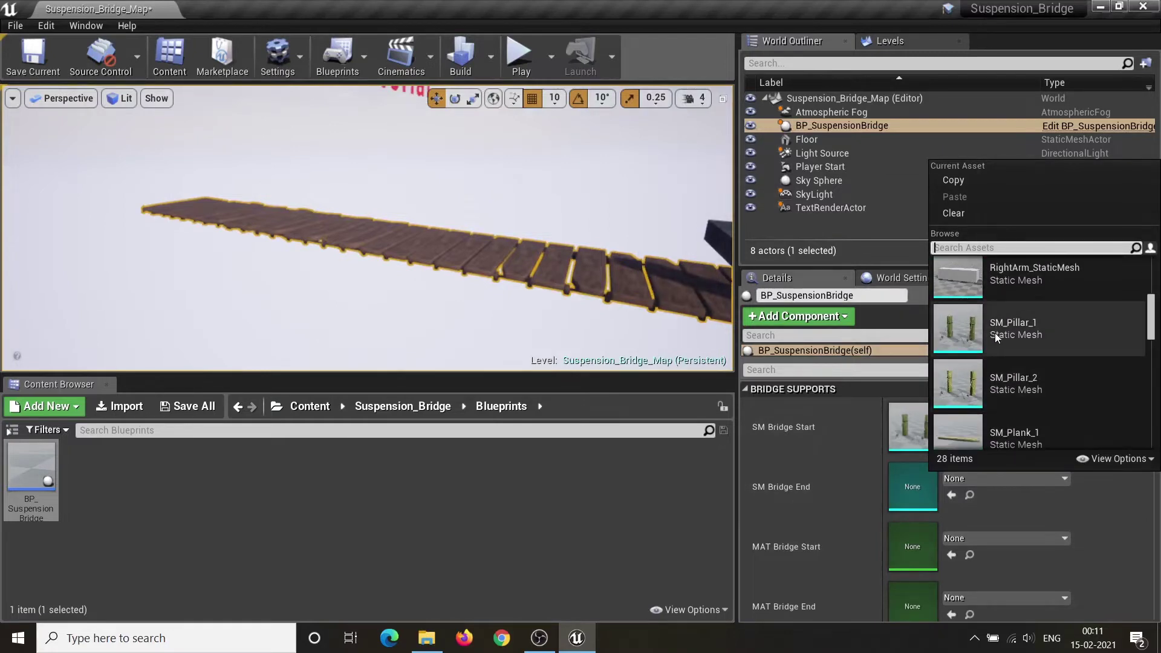
{"action": "left_click", "coordinate": [996, 333]}
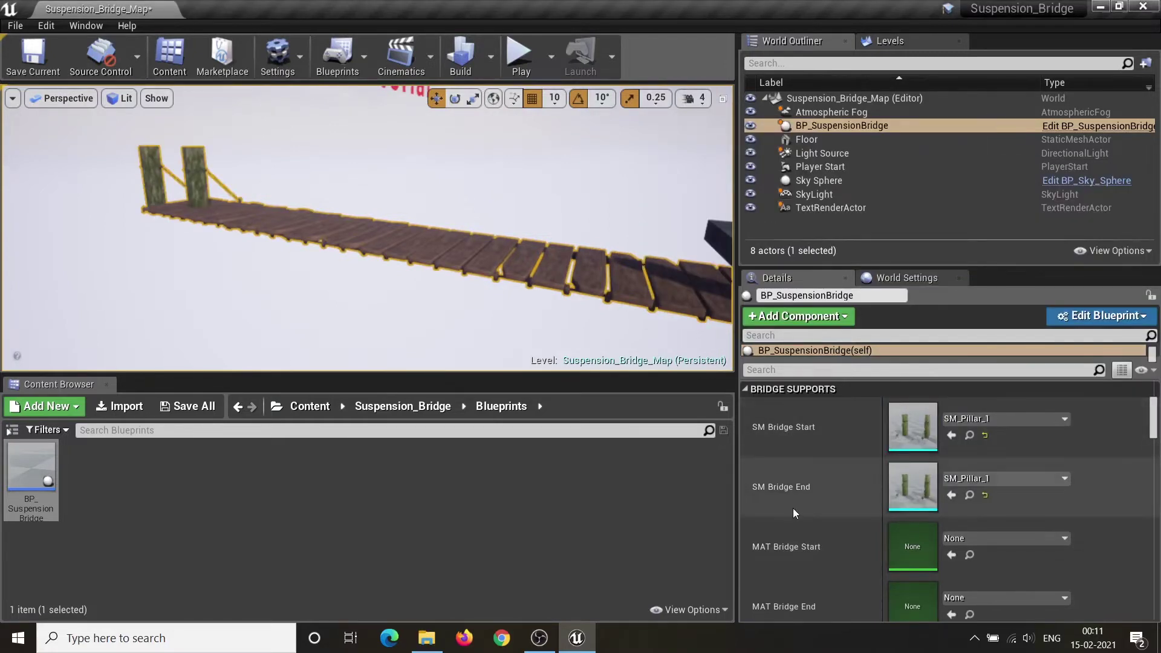
Set the MAT Bridge Start material of the bridge supports to MI_Pillar2
{"action": "scroll", "coordinate": [793, 509], "scroll_direction": "down", "scroll_amount": 2}
{"action": "right_click_drag", "start_coordinate": [641, 275], "coordinate": [732, 275]}
{"action": "left_click", "coordinate": [1025, 489]}
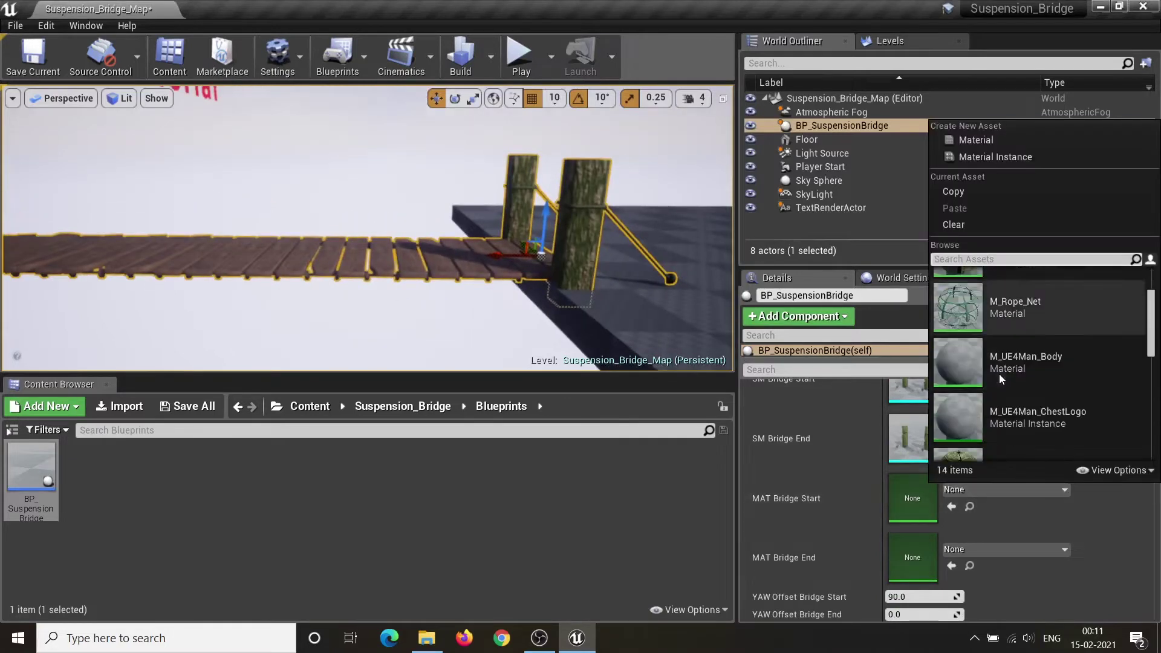
{"action": "scroll", "coordinate": [1000, 373], "scroll_direction": "down", "scroll_amount": 3}
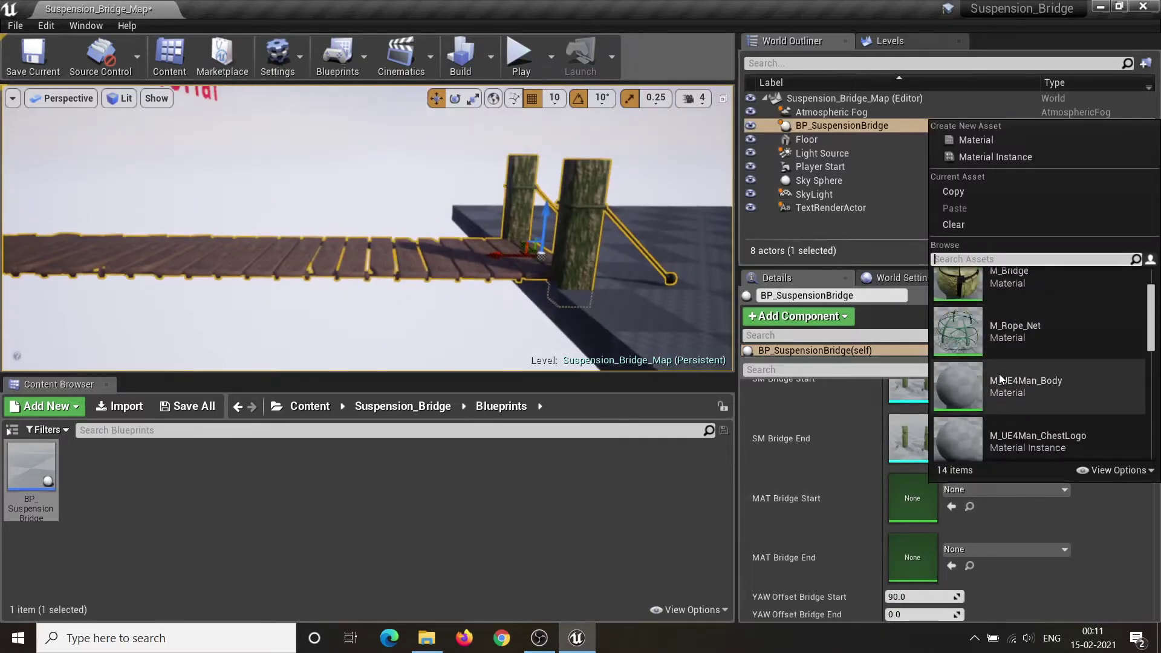
{"action": "left_click", "coordinate": [1031, 426]}
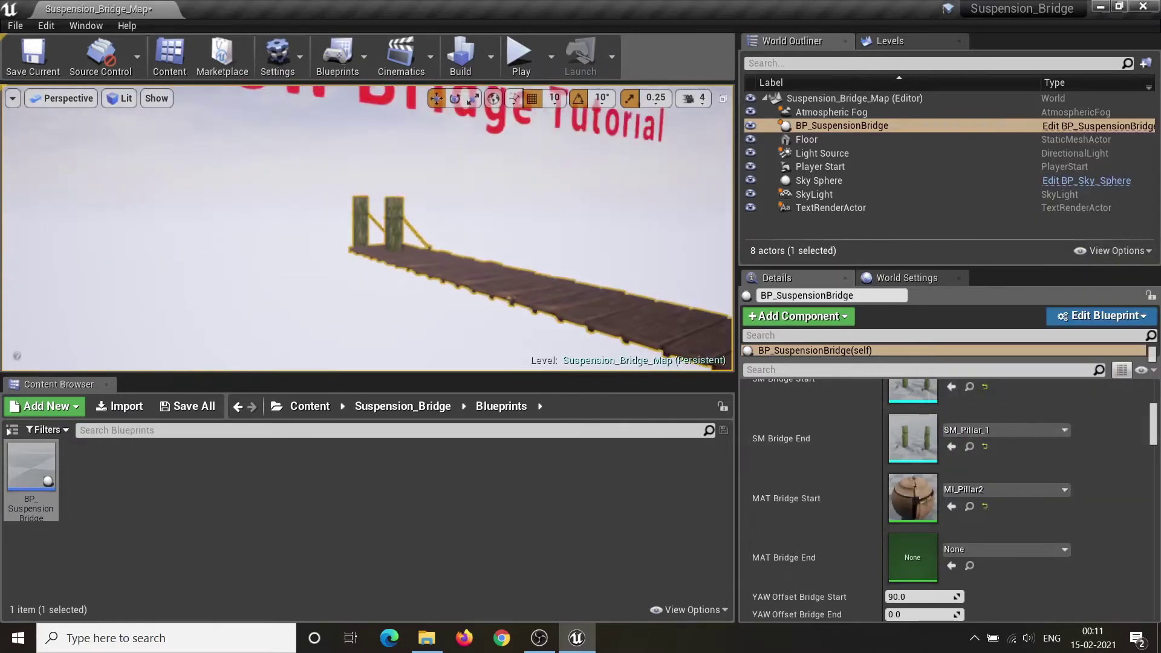
Set the MAT Bridge End material of the bridge supports to MI_Pillar2
{"action": "left_click", "coordinate": [1011, 548]}
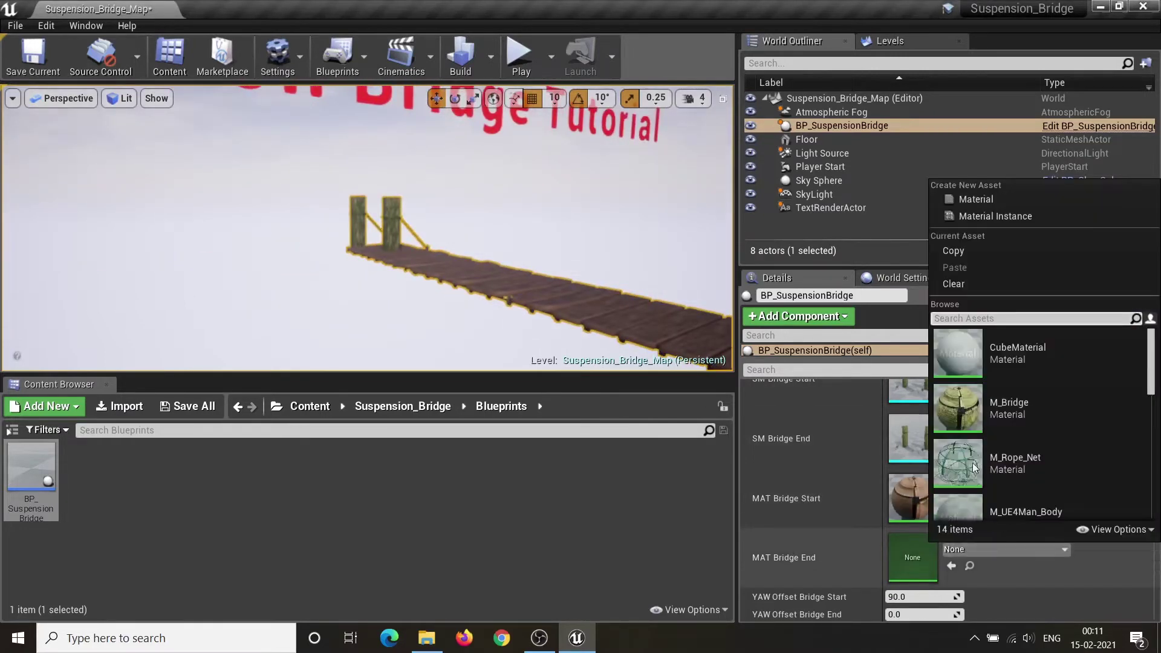
{"action": "scroll", "coordinate": [972, 460], "scroll_direction": "down", "scroll_amount": 3}
{"action": "left_click", "coordinate": [1007, 420]}
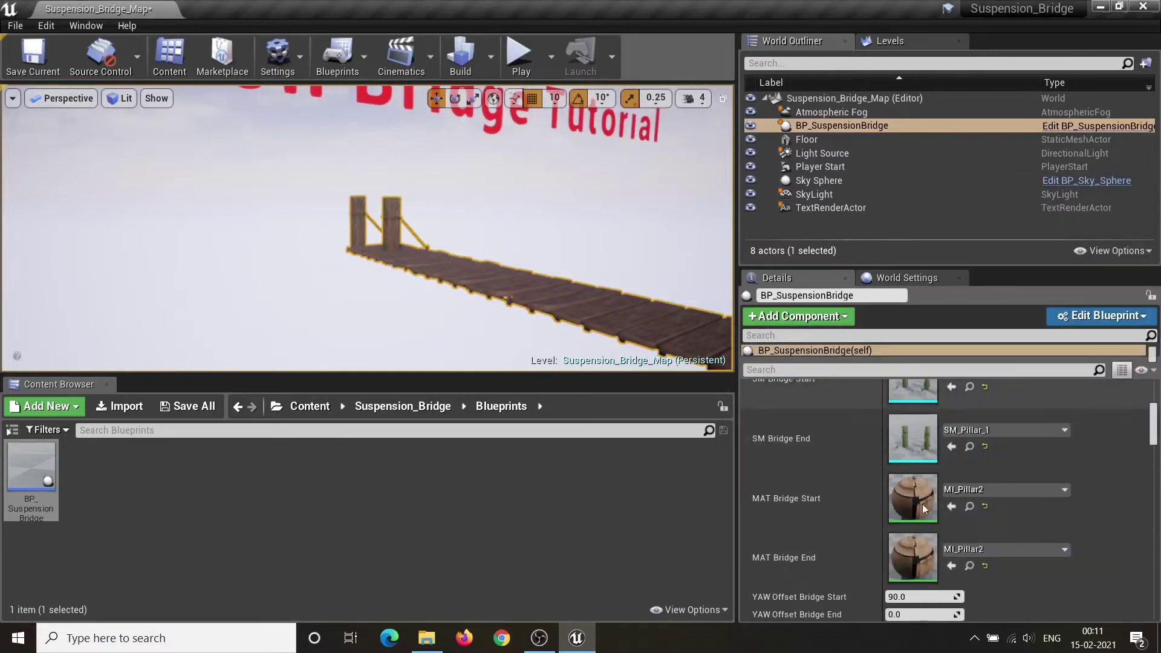
Try a YAW Offset Bridge Start of 180 on the start pillars and restore it to 90
{"action": "scroll", "coordinate": [797, 492], "scroll_direction": "down", "scroll_amount": 3}
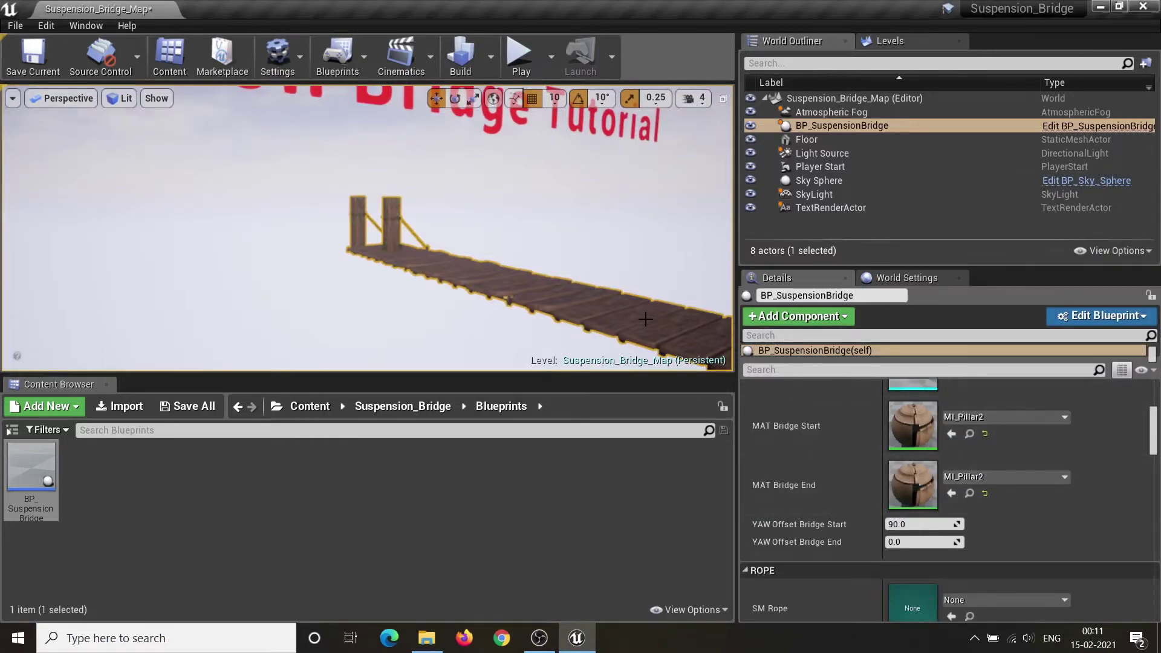
{"action": "right_click_drag", "start_coordinate": [646, 319], "coordinate": [747, 334]}
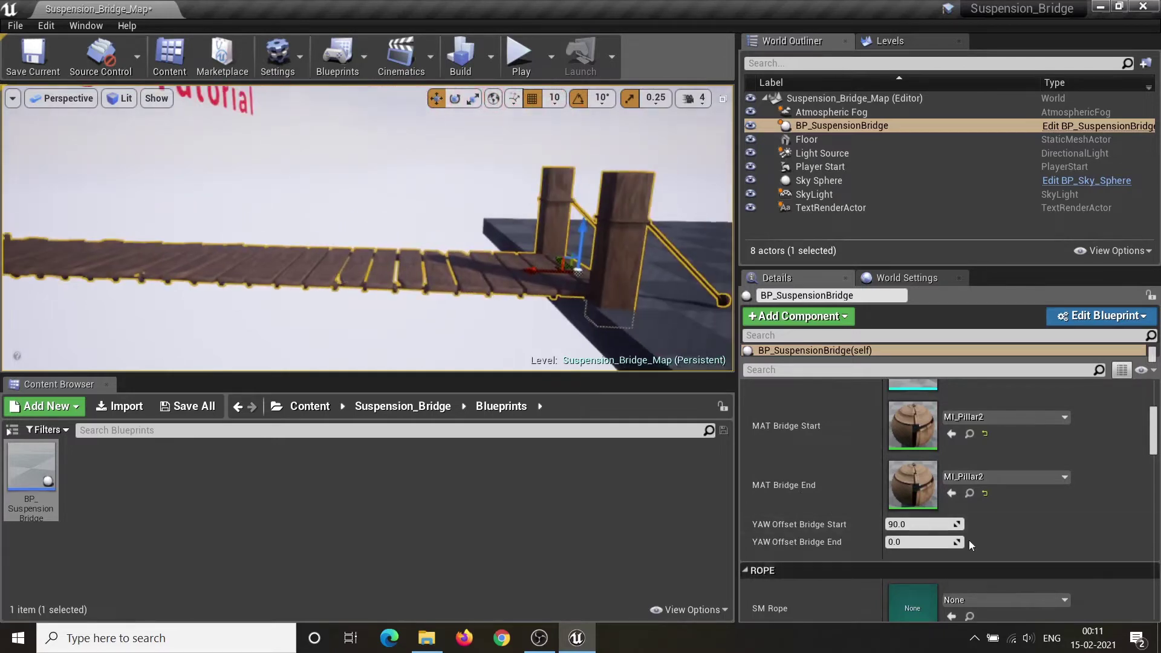
{"action": "left_click", "coordinate": [921, 525]}
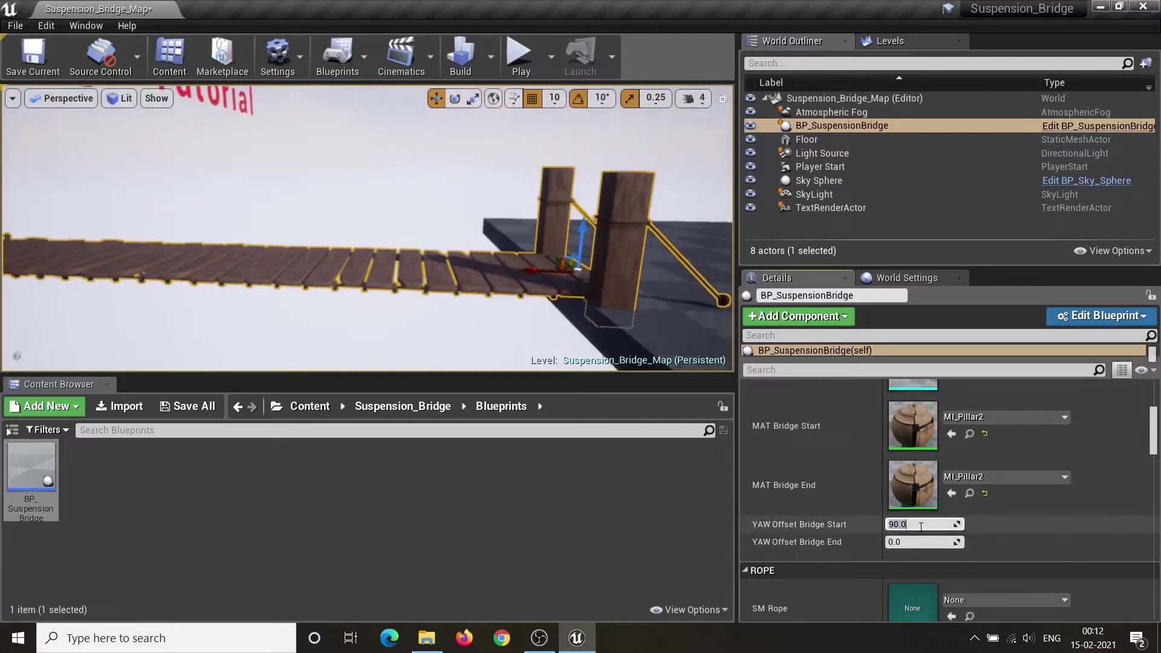
{"action": "key", "text": "Return"}
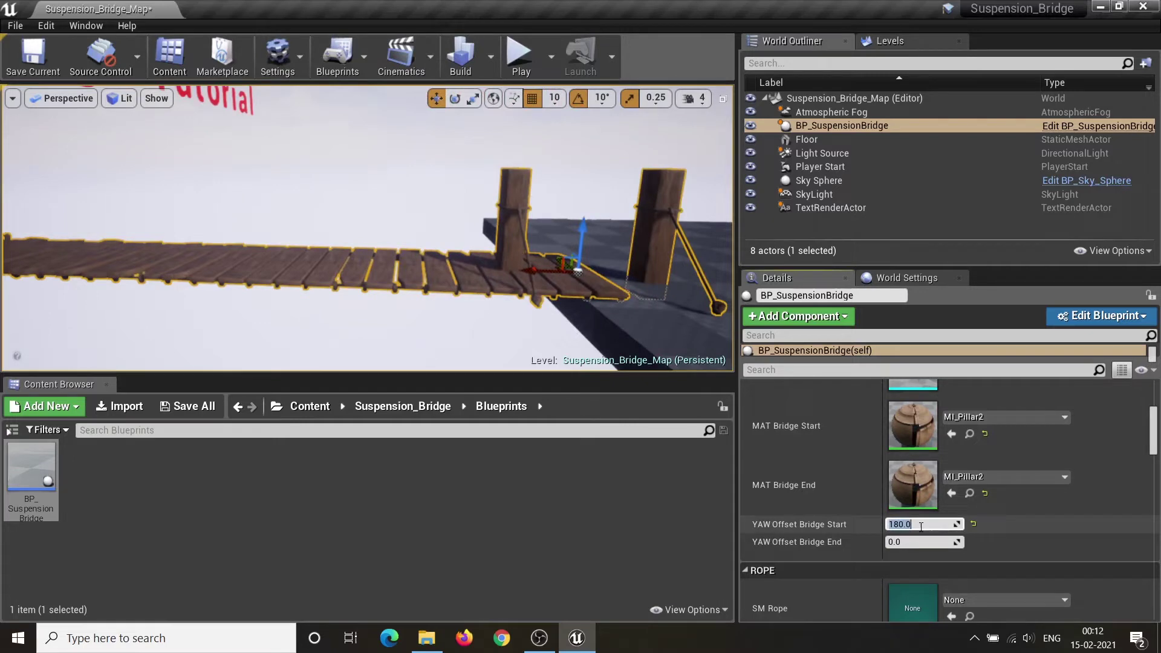
{"action": "key", "text": "Return"}
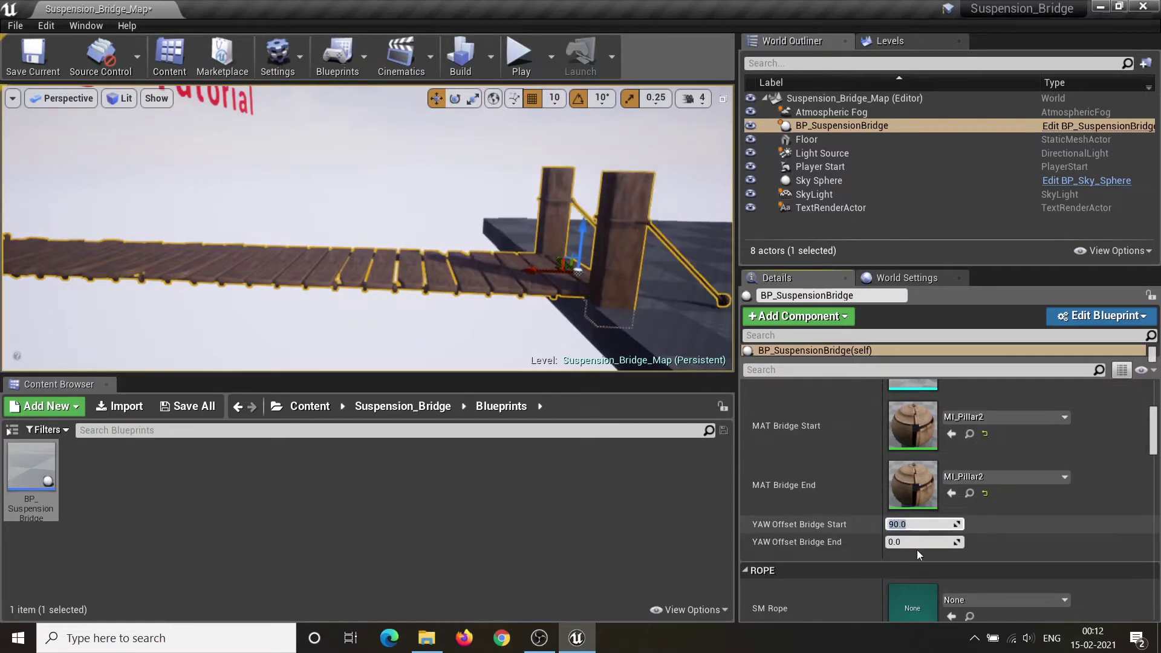
Set YAW Offset Bridge End to -90 to rotate the pillars at the far end
{"action": "key", "text": "f"}
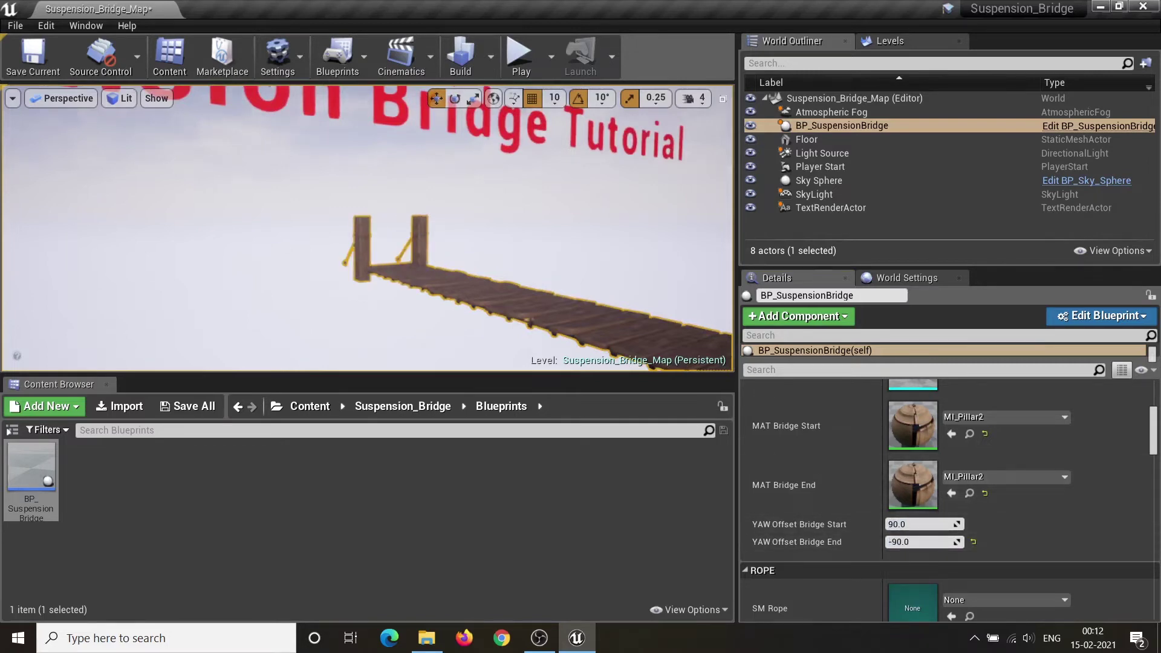
{"action": "right_click_drag", "start_coordinate": [387, 242], "coordinate": [515, 249]}
Assign the SM_Rope_1 mesh to SM Rope and view the bridge's rope railing up close
{"action": "scroll", "coordinate": [811, 474], "scroll_direction": "down", "scroll_amount": 3}
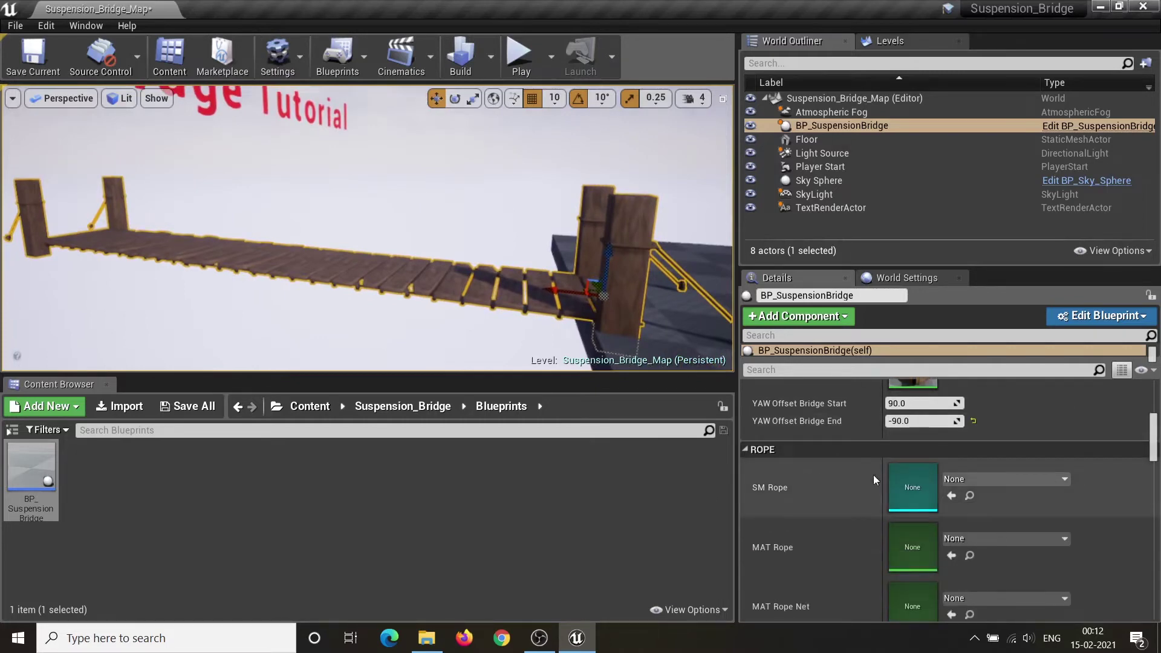
{"action": "left_click", "coordinate": [960, 383]}
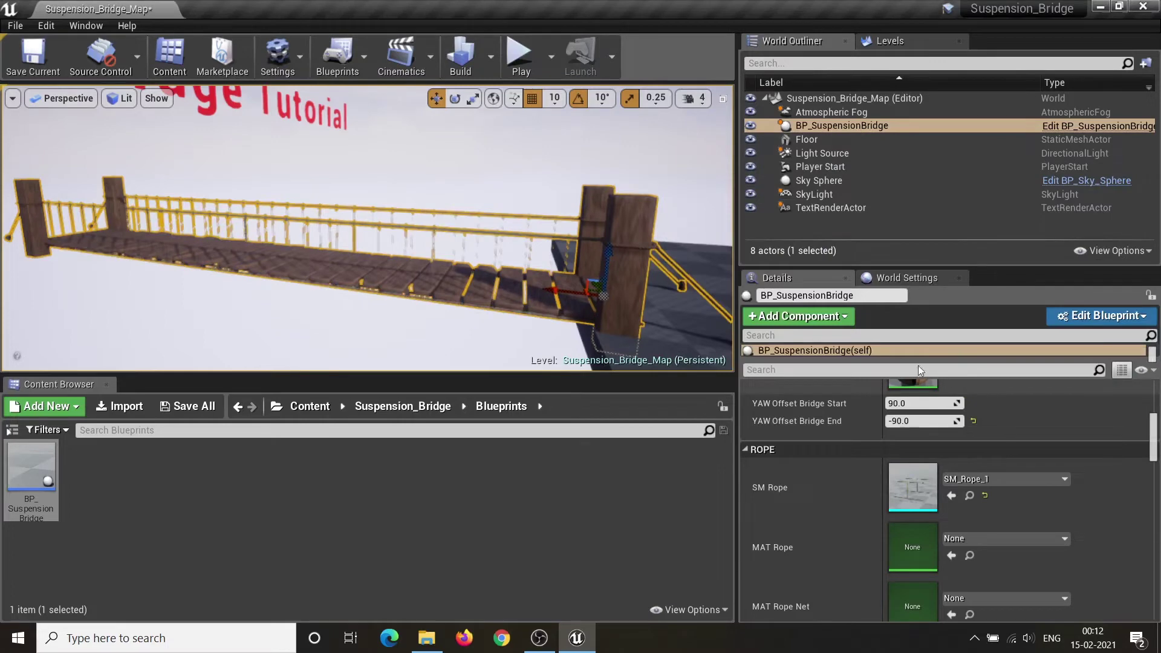
{"action": "key", "text": "w"}
{"action": "right_click_drag", "start_coordinate": [629, 275], "coordinate": [604, 287]}
{"action": "key", "text": "w"}
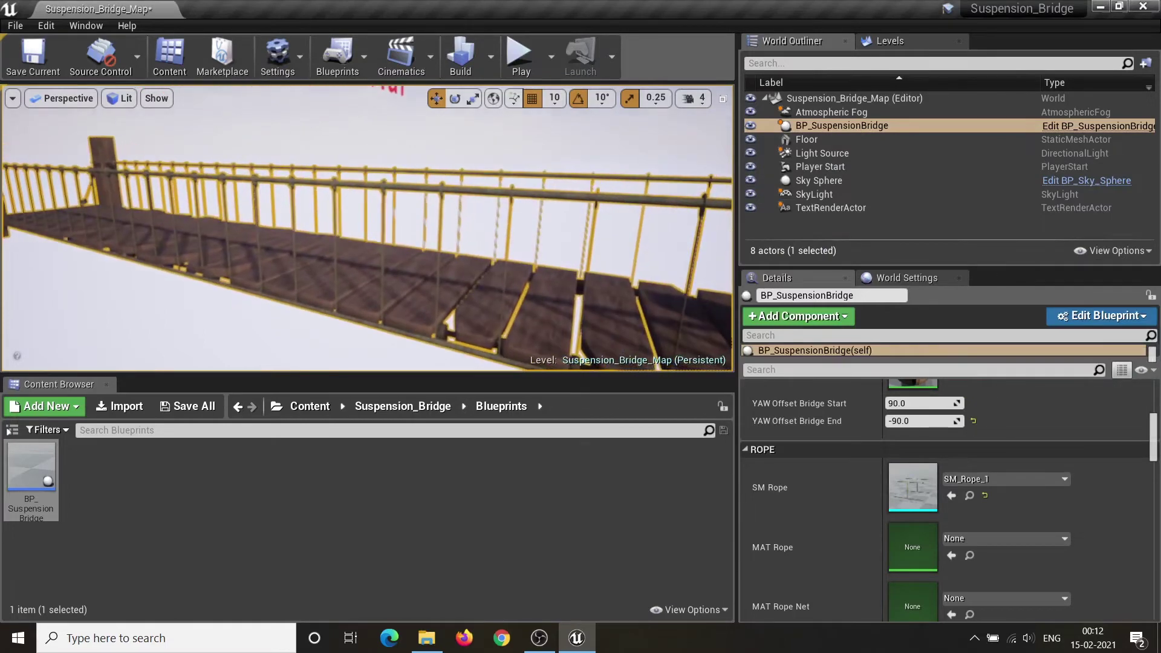
Assign the MI_Plank2 material instance to the bridge's MAT Rope property
{"action": "scroll", "coordinate": [1077, 489], "scroll_direction": "down", "scroll_amount": 2}
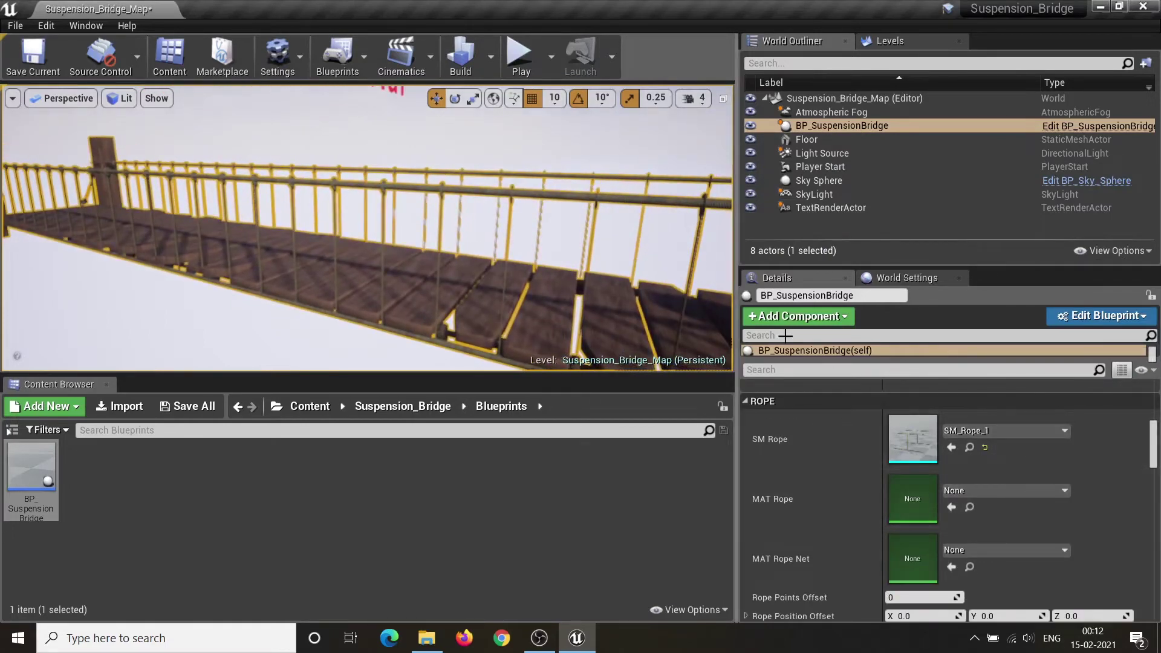
{"action": "left_click", "coordinate": [1014, 490]}
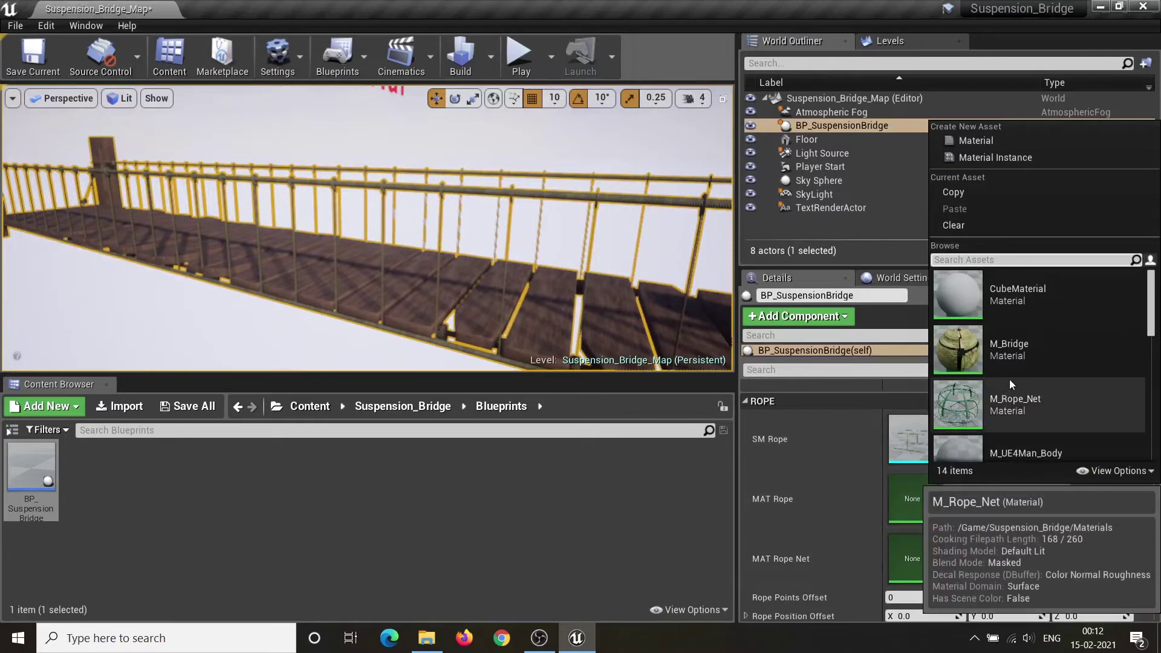
{"action": "scroll", "coordinate": [1010, 381], "scroll_direction": "down", "scroll_amount": 2}
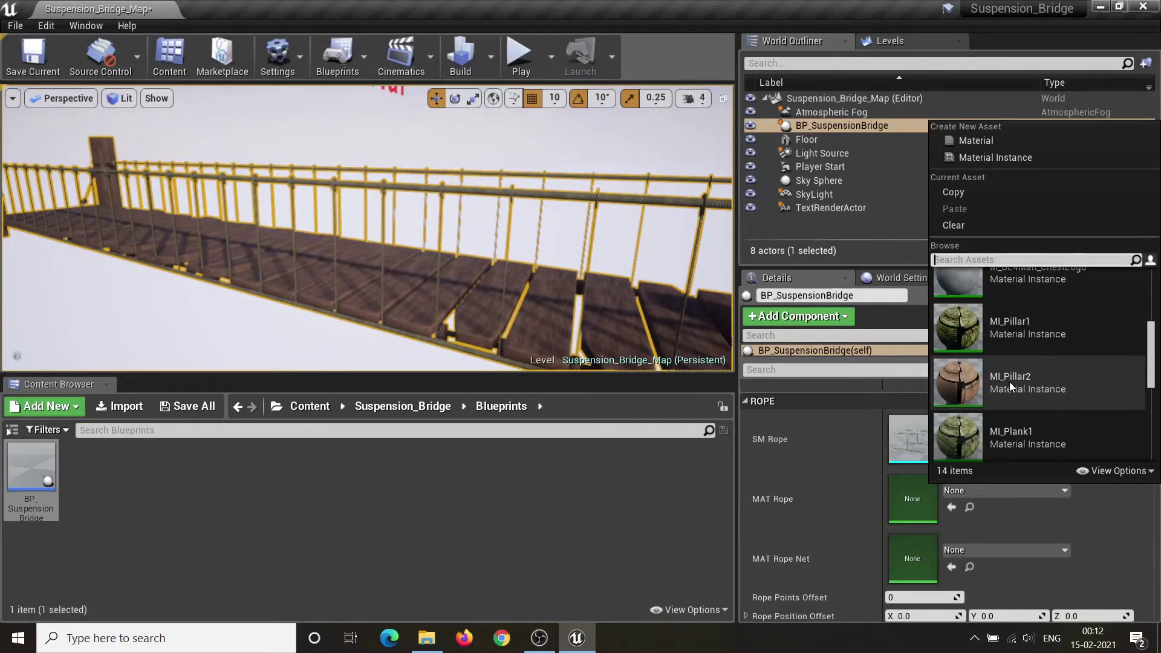
{"action": "scroll", "coordinate": [1036, 384], "scroll_direction": "down", "scroll_amount": 1}
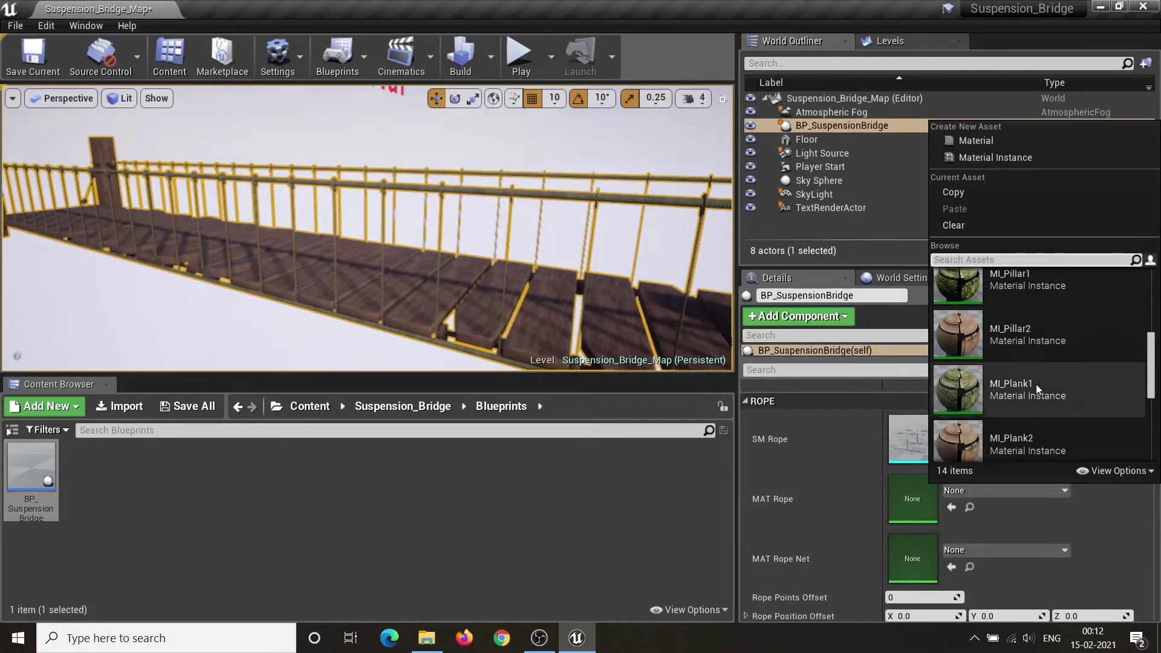
{"action": "left_click", "coordinate": [1044, 435]}
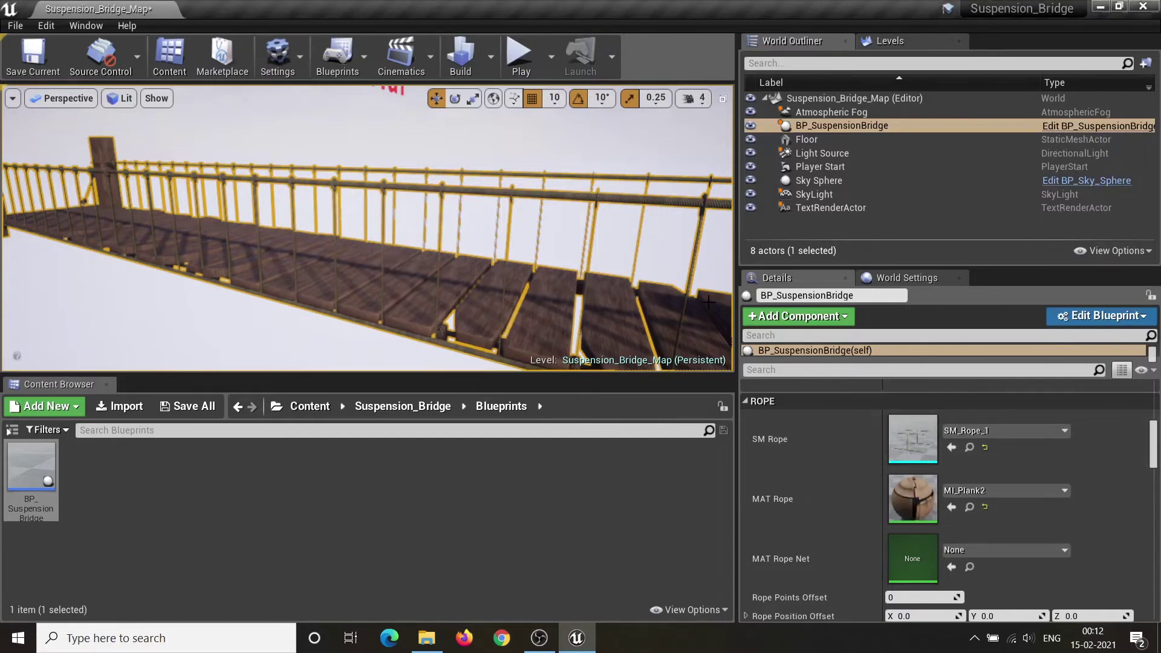
Replace the bridge's SM Rope mesh with SM_Rope_5 and view the railing up close
{"action": "right_click_drag", "start_coordinate": [626, 316], "coordinate": [568, 314]}
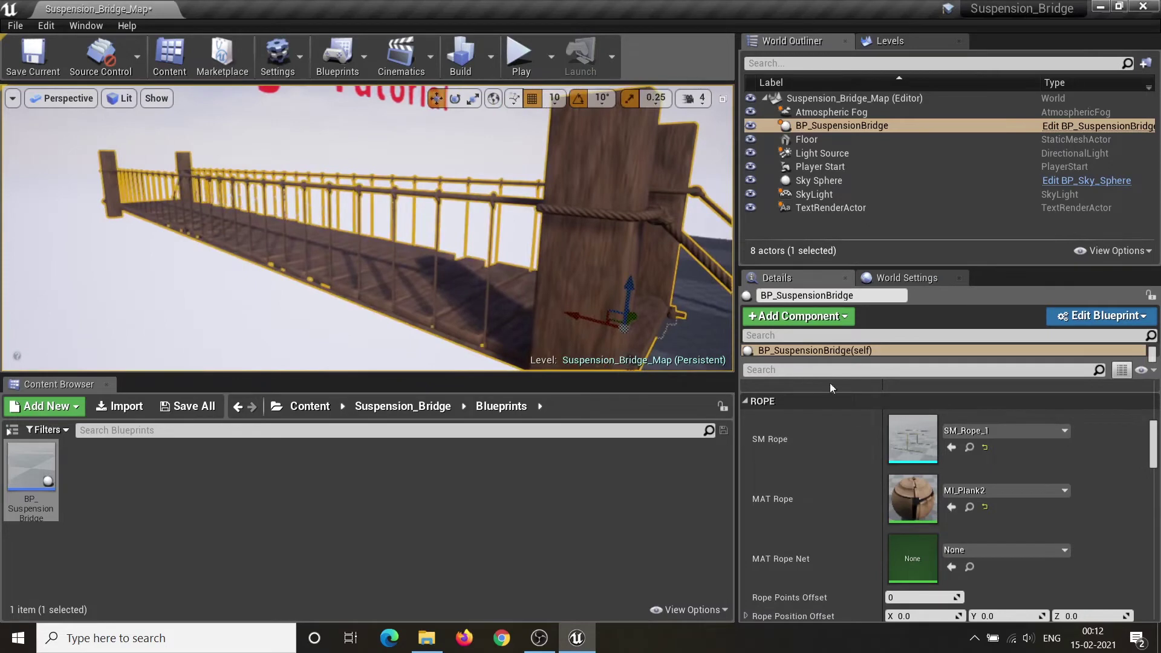
{"action": "left_click", "coordinate": [1007, 431]}
{"action": "scroll", "coordinate": [1006, 357], "scroll_direction": "down", "scroll_amount": 1}
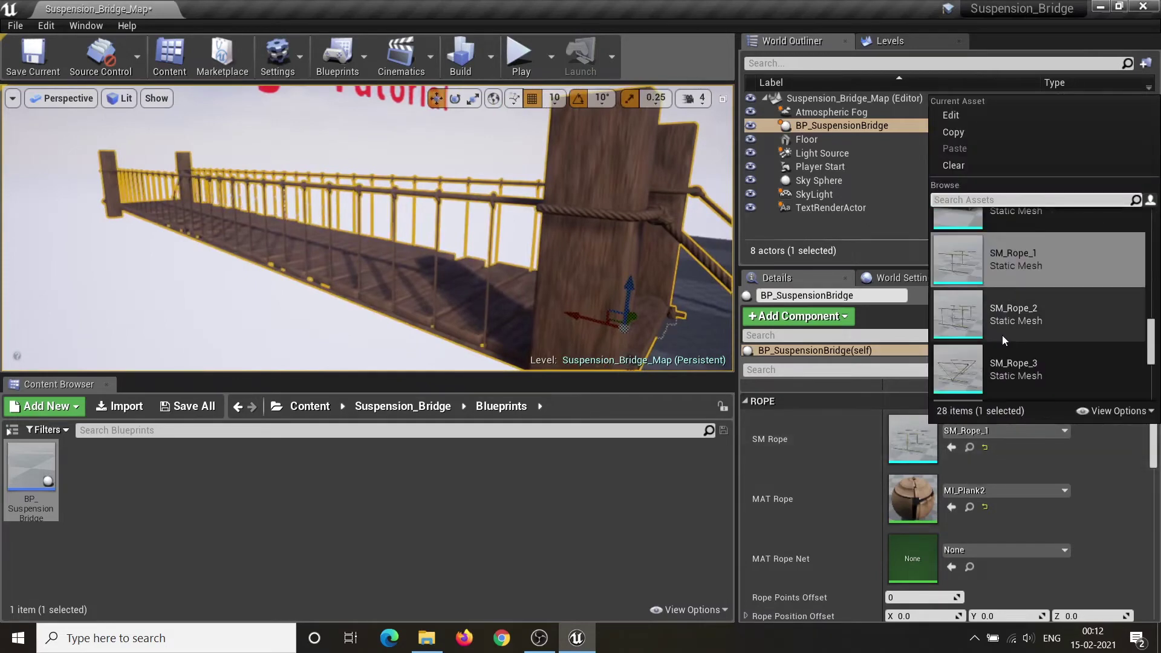
{"action": "scroll", "coordinate": [1001, 332], "scroll_direction": "down", "scroll_amount": 3}
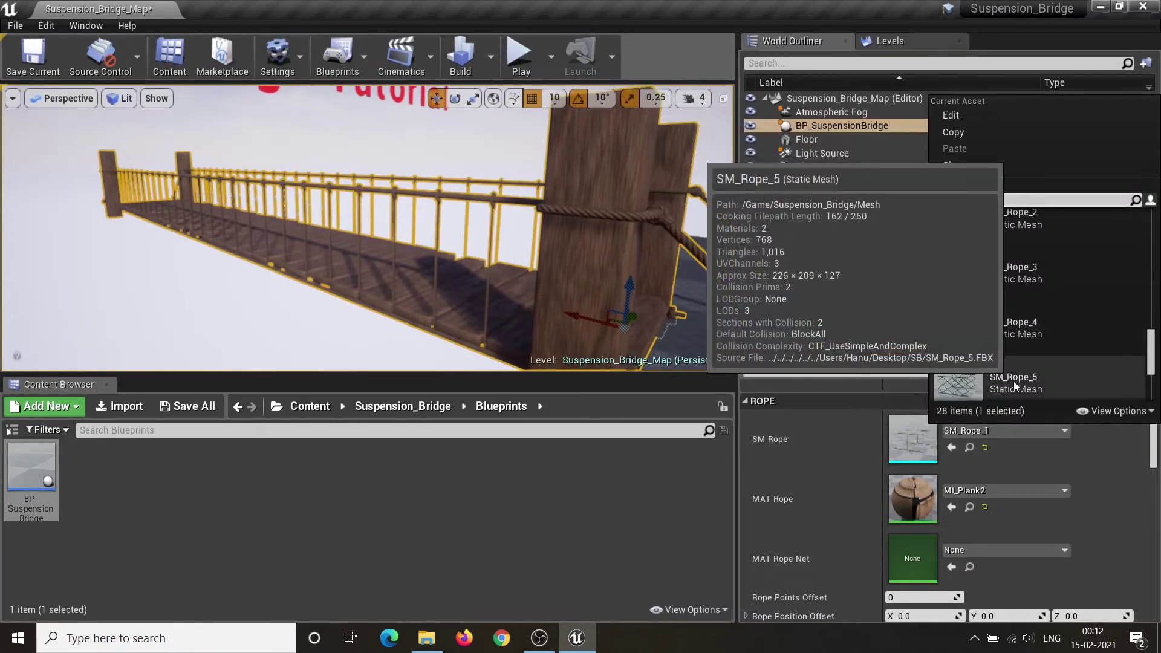
{"action": "left_click", "coordinate": [1000, 333]}
{"action": "right_click_drag", "start_coordinate": [367, 229], "coordinate": [433, 228]}
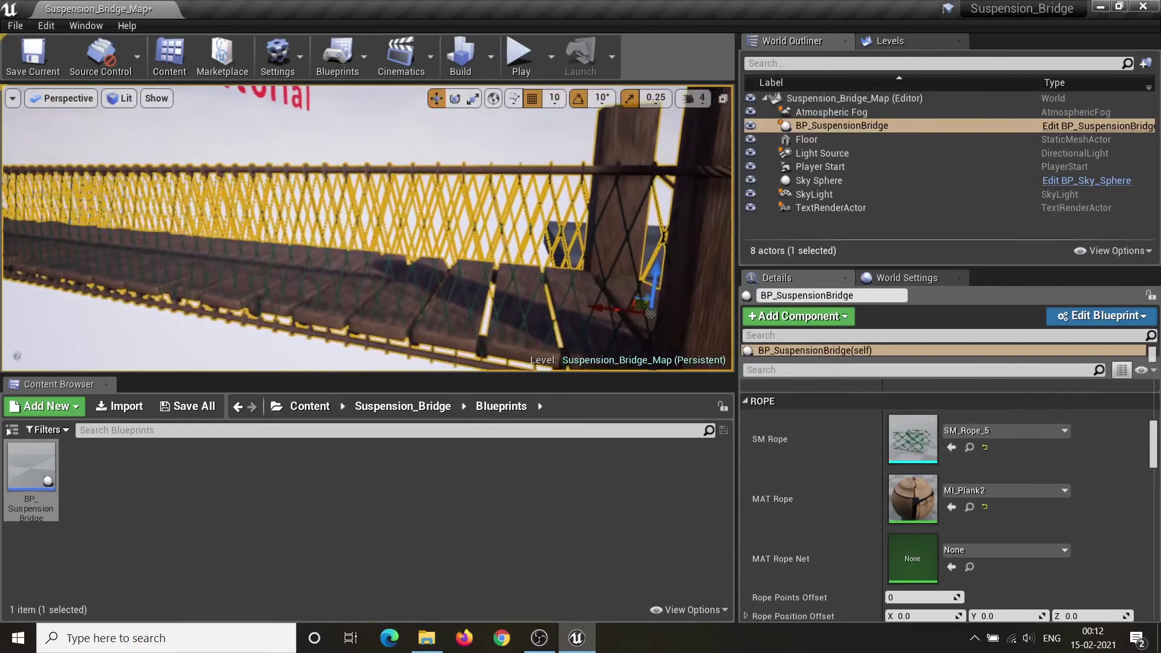
Assign the M_Rope_Net material to MAT Rope Net and set Rope Points Offset to 5
{"action": "left_click", "coordinate": [1012, 548]}
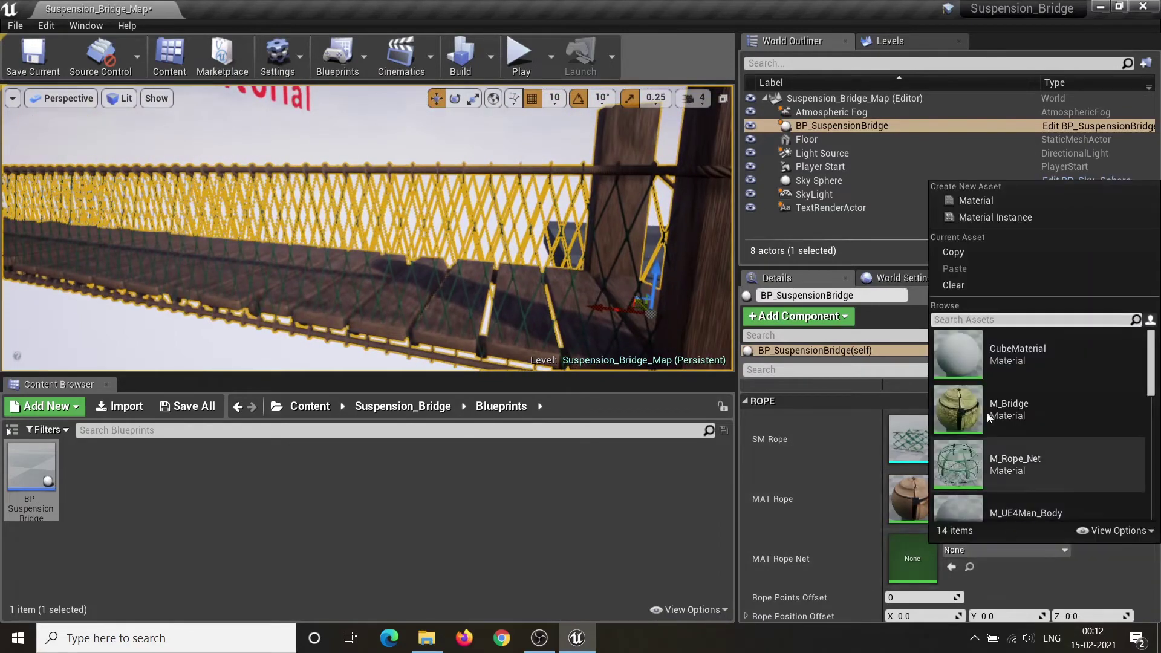
{"action": "left_click", "coordinate": [1019, 465]}
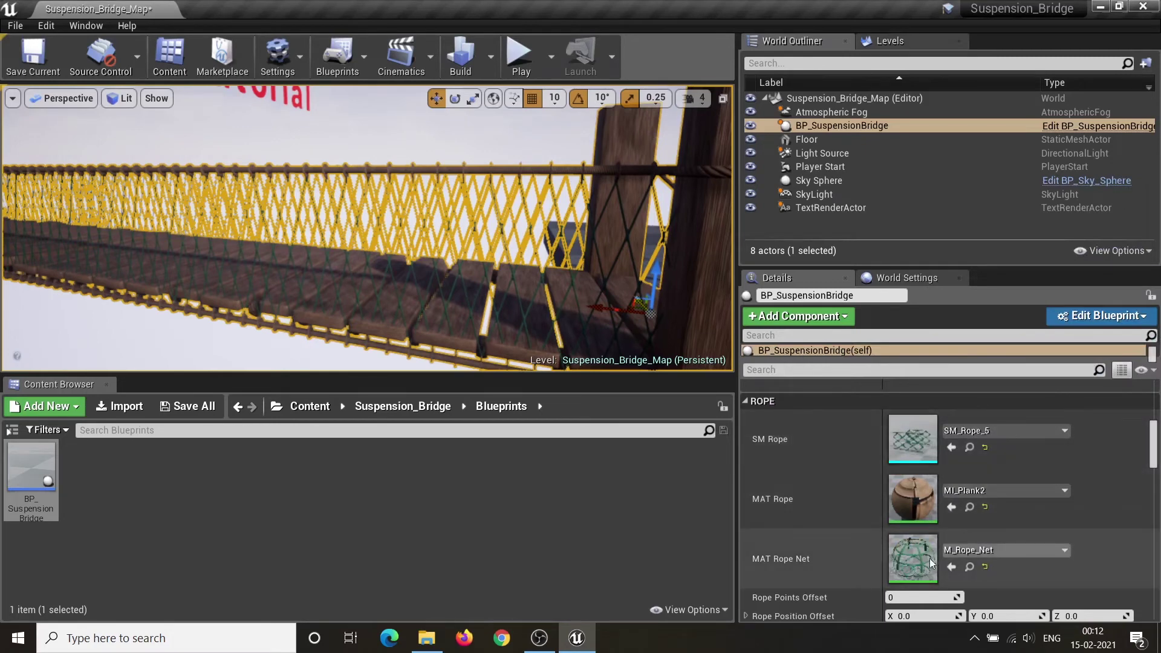
{"action": "scroll", "coordinate": [819, 520], "scroll_direction": "down", "scroll_amount": 3}
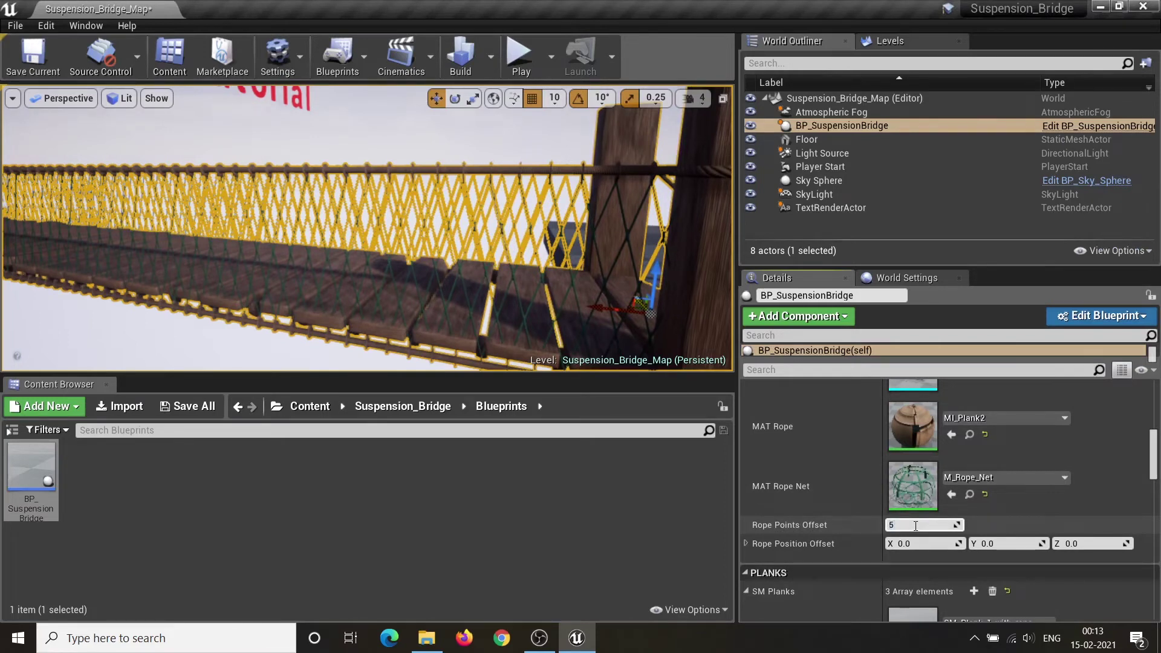
{"action": "key", "text": "Return"}
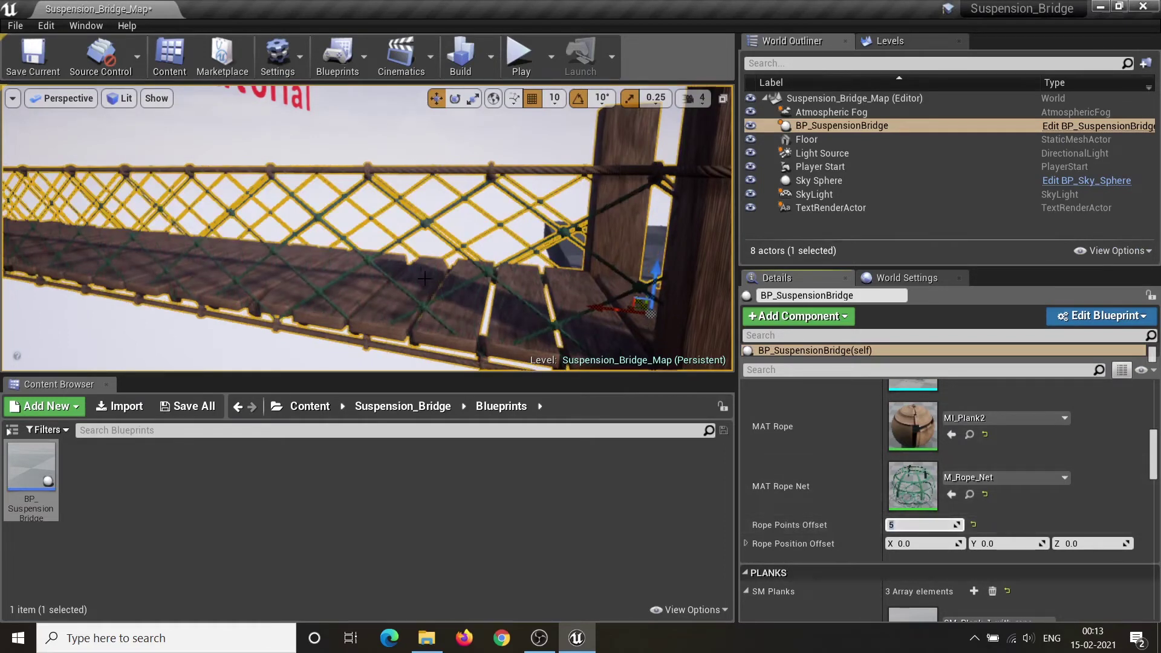
Set the Z value of the bridge's Rope Position Offset to 50
{"action": "key", "text": "s"}
{"action": "right_click_drag", "start_coordinate": [553, 286], "coordinate": [526, 279]}
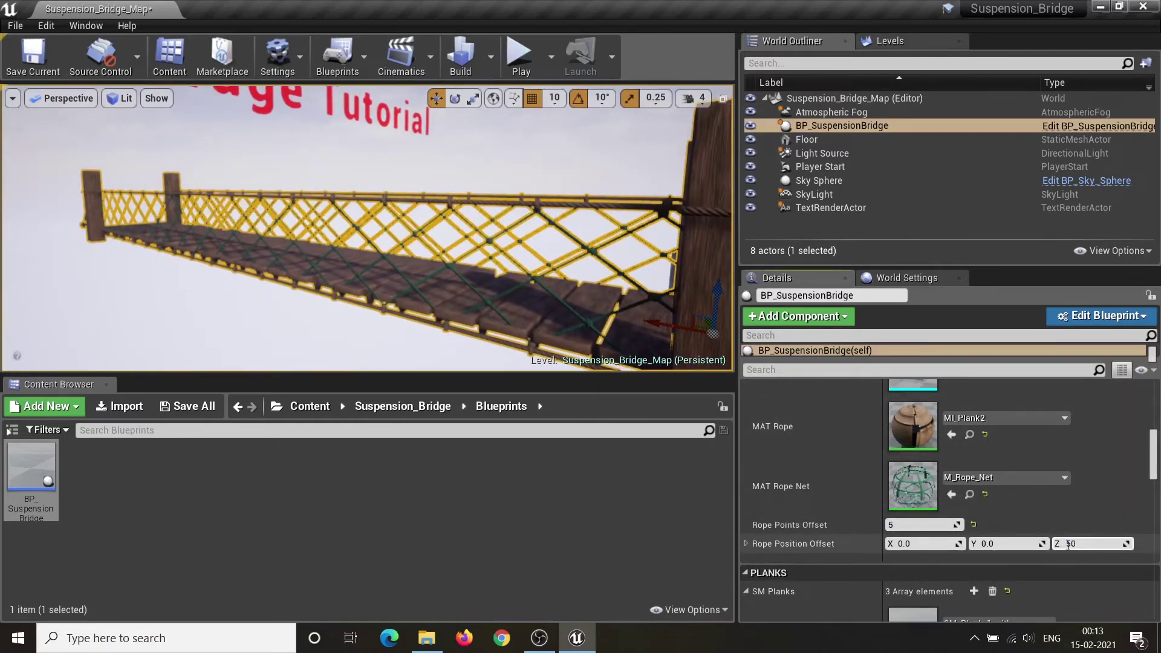
{"action": "key", "text": "Return"}
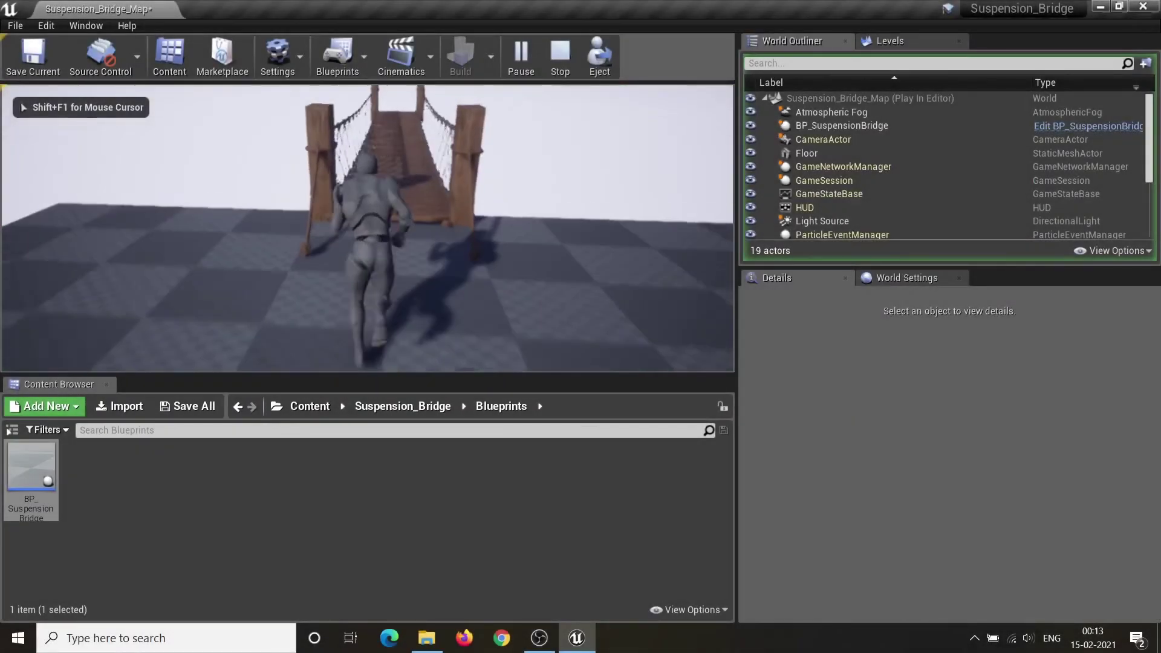
Play the level and walk and jump the character along the suspension bridge to test its movement
{"action": "key", "text": "w"}
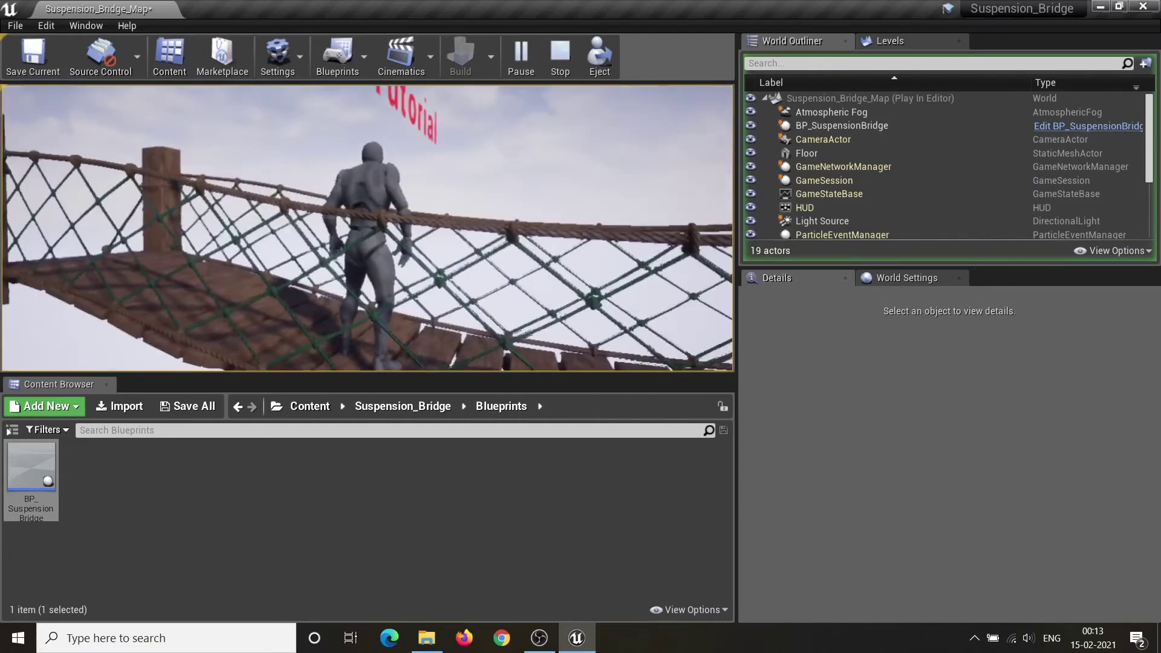
{"action": "key", "text": "w"}
{"action": "key", "text": "d"}
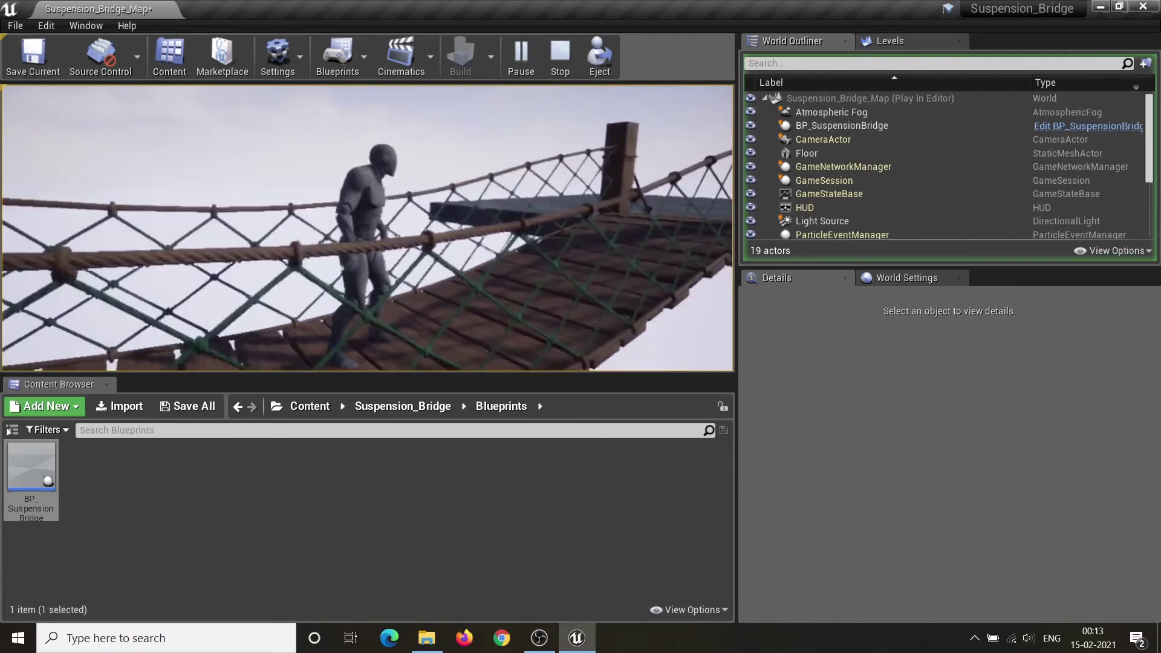
{"action": "key", "text": "space"}
{"action": "key", "text": "w"}
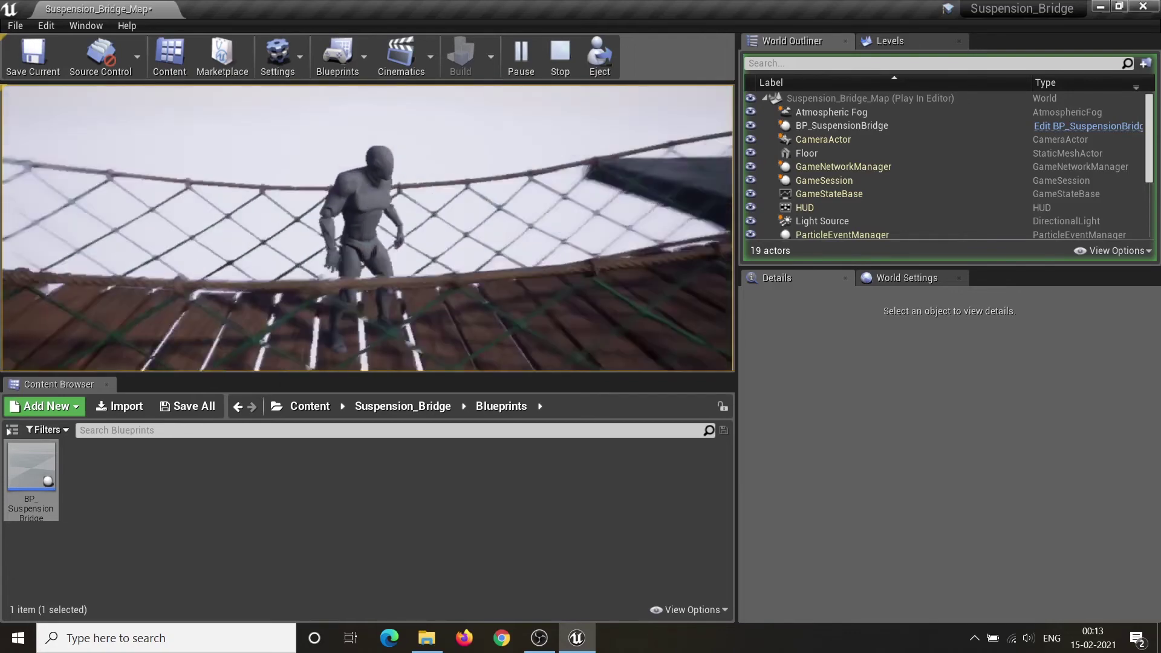
{"action": "key", "text": "space"}
{"action": "key", "text": "w"}
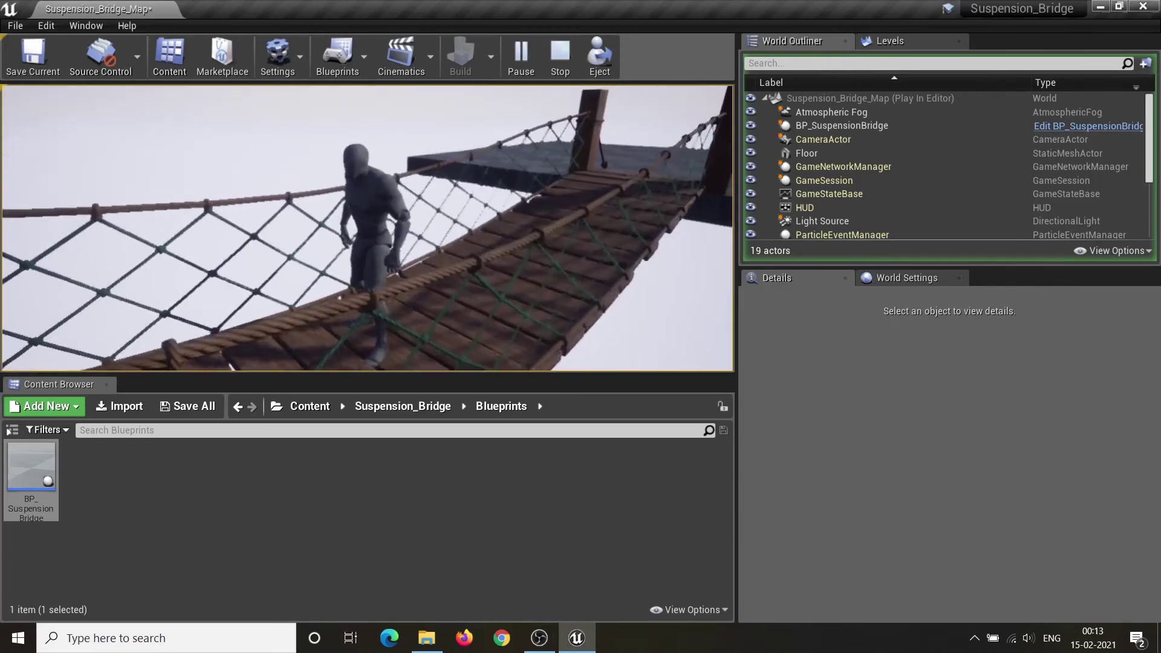
{"action": "key", "text": "w"}
{"action": "key", "text": "w"}
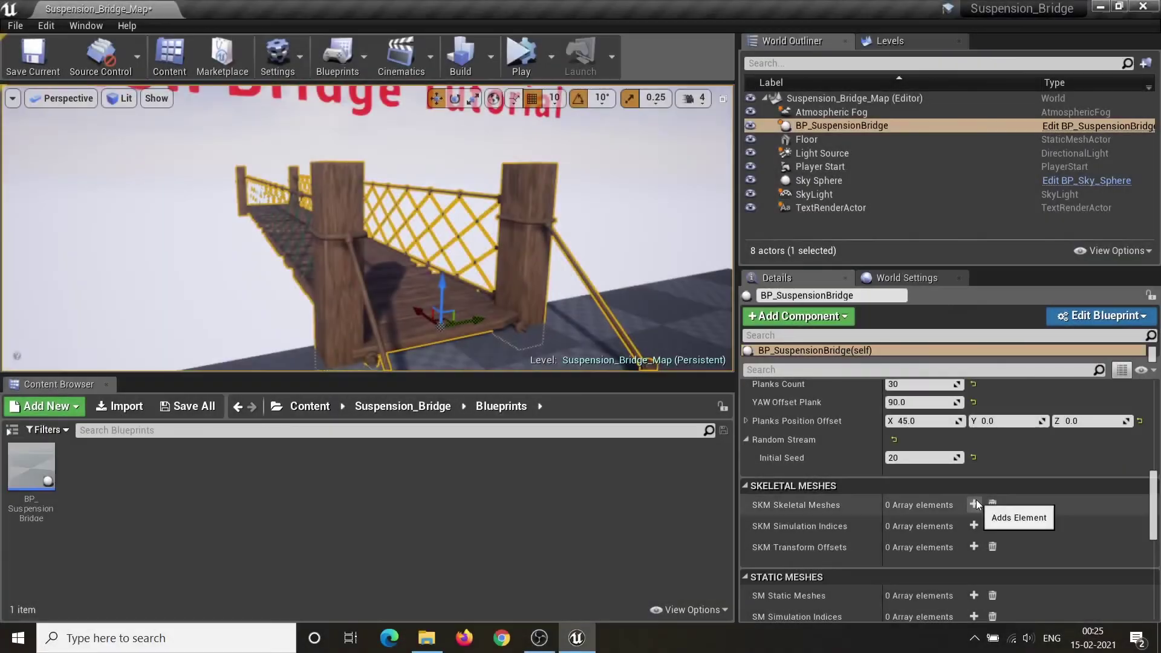
Add an element to the bridge's SKM Skeletal Meshes array and assign SK_Mannequin to it
{"action": "left_click", "coordinate": [975, 504]}
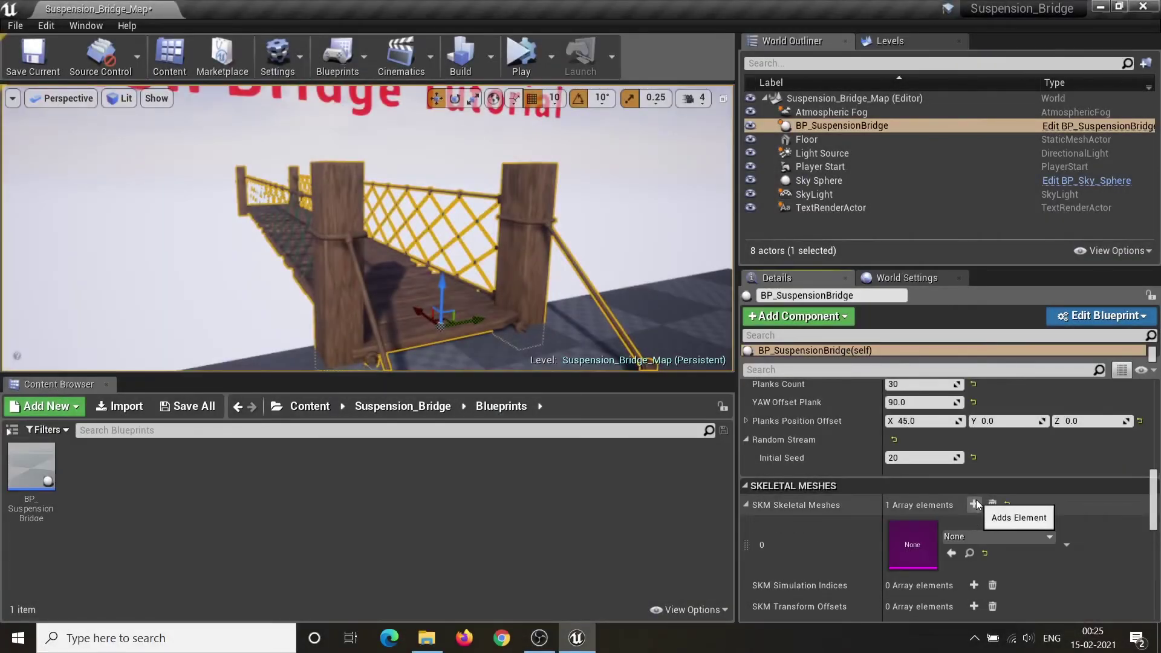
{"action": "left_click", "coordinate": [985, 536]}
{"action": "left_click", "coordinate": [1018, 342]}
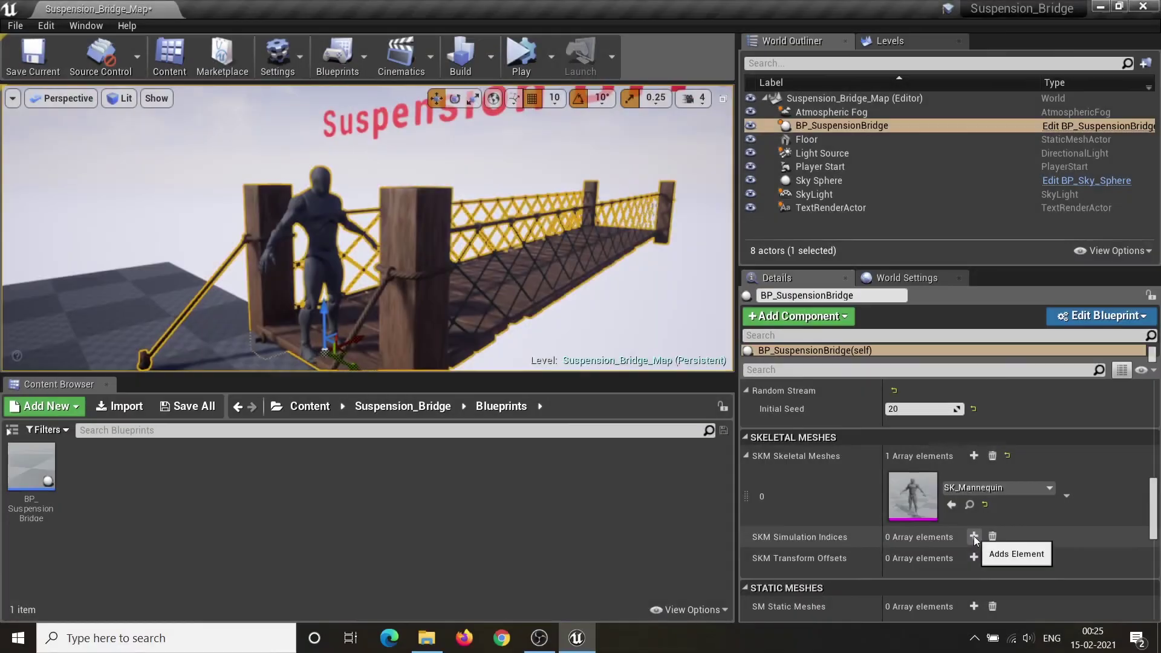
Add an SKM Simulation Indices element with value 5 and view the mannequin's placement on the planks
{"action": "left_click", "coordinate": [974, 536]}
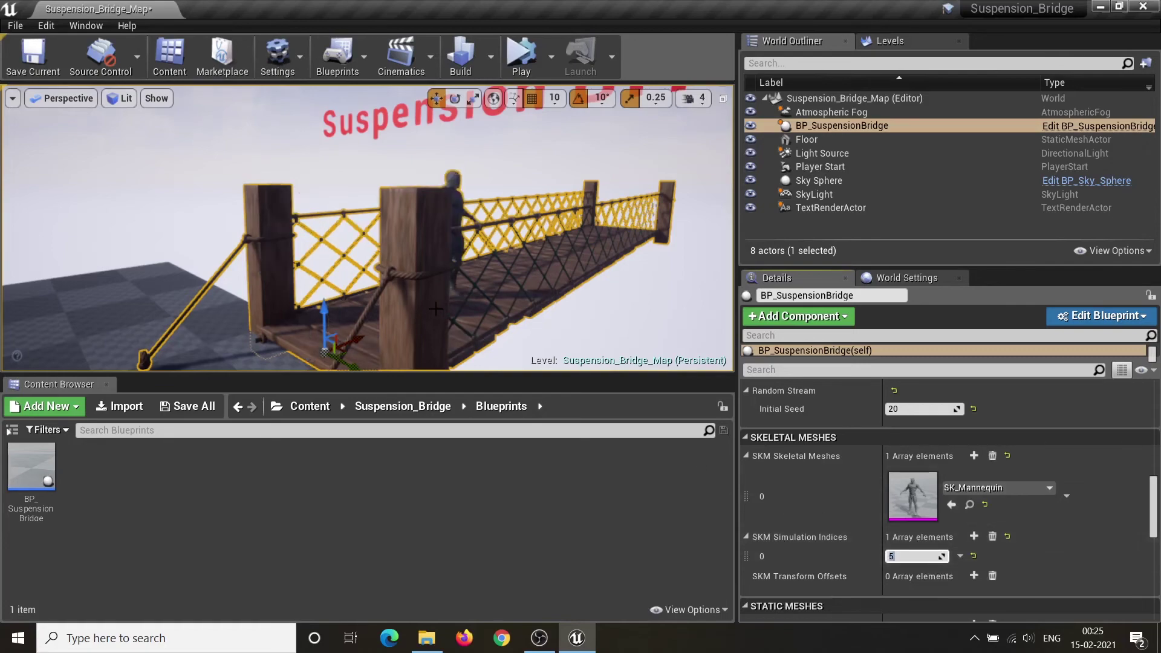
{"action": "right_click_drag", "start_coordinate": [400, 314], "coordinate": [363, 323]}
{"action": "key", "text": "w"}
{"action": "key", "text": "s"}
{"action": "key", "text": "a"}
{"action": "key", "text": "w"}
{"action": "key", "text": "d"}
{"action": "key", "text": "s"}
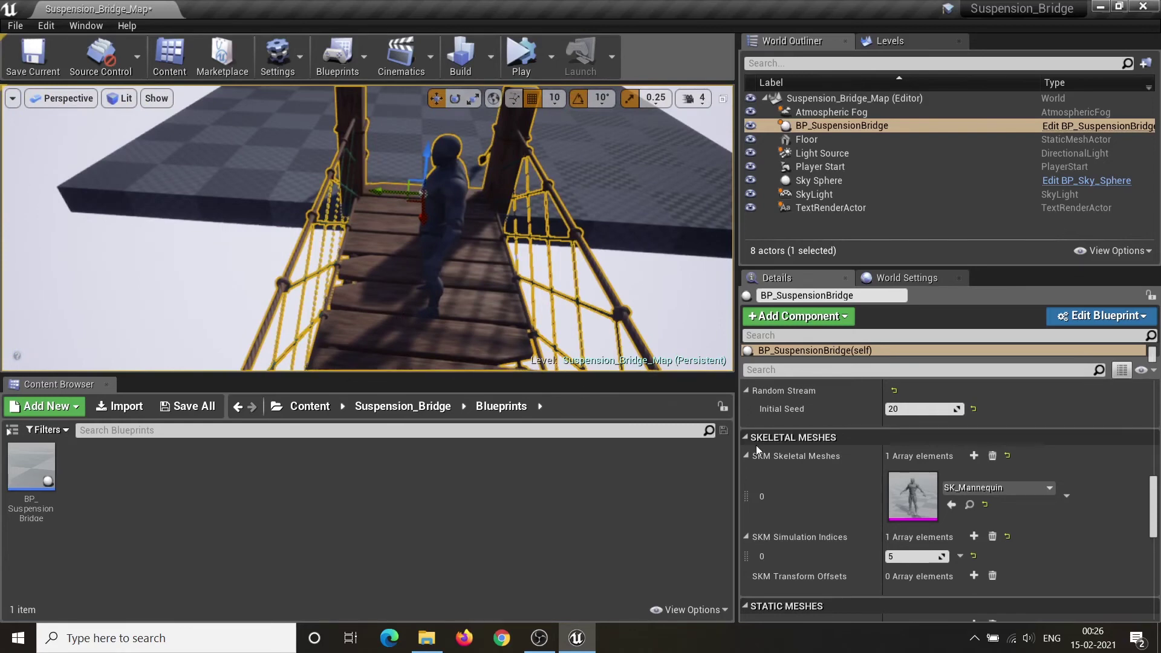
Add an element to SKM Transform Offsets and open its Y location offset for editing
{"action": "scroll", "coordinate": [794, 466], "scroll_direction": "down", "scroll_amount": 2}
{"action": "left_click", "coordinate": [975, 505]}
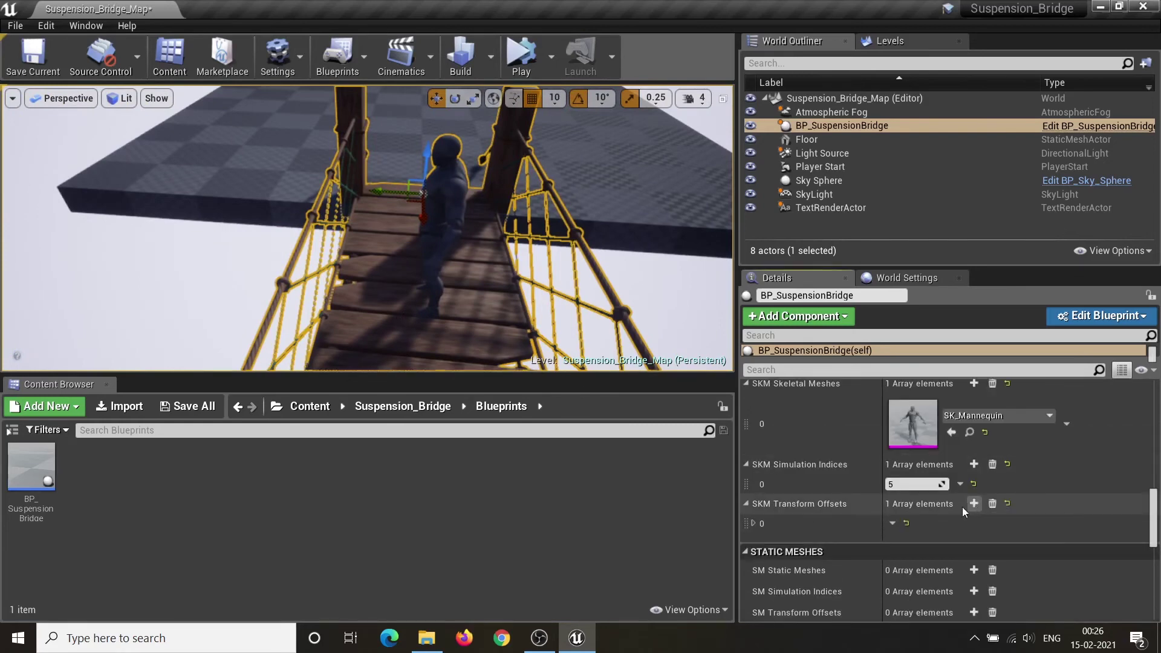
{"action": "left_click", "coordinate": [753, 524]}
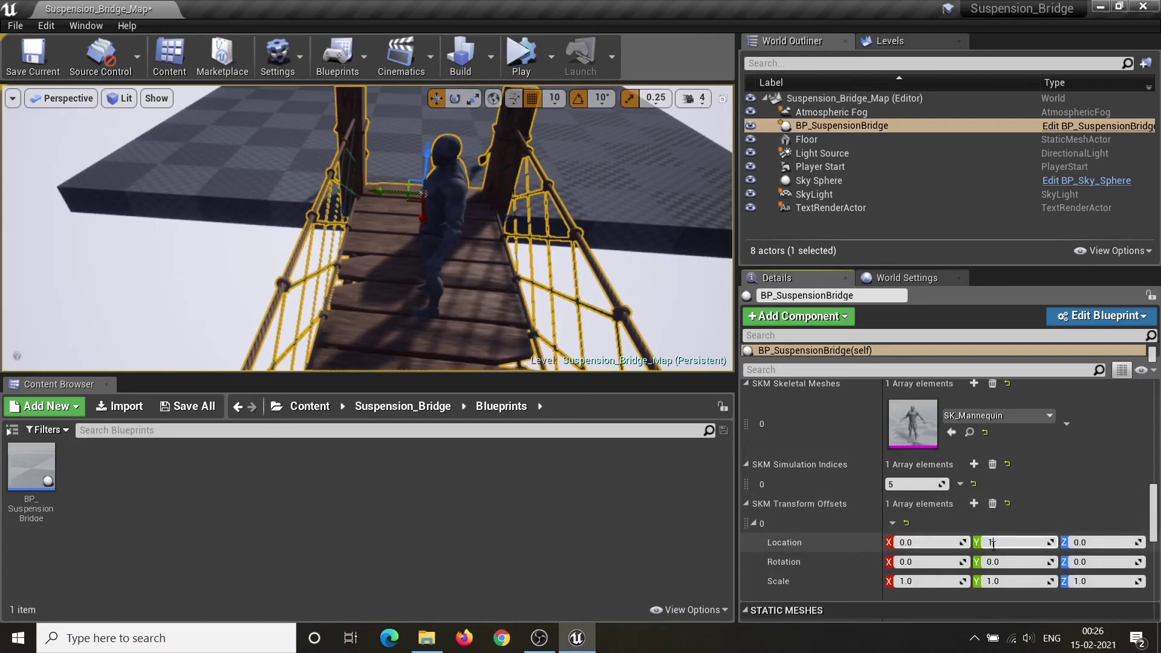